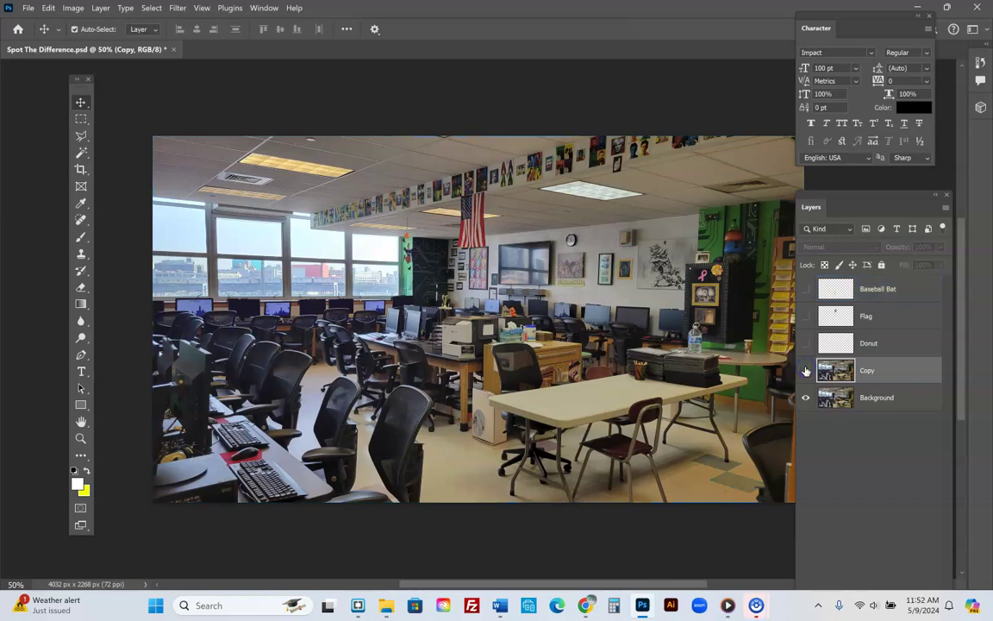
# Show the Copy, Donut, Flag and Baseball Bat layers over the classroom background.
pyautogui.click(805, 371)
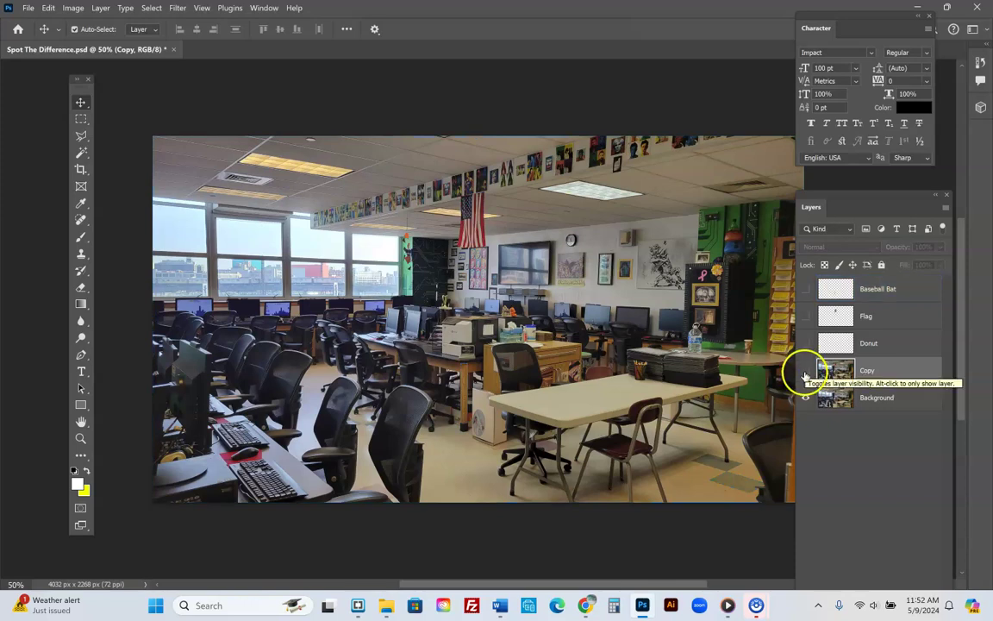
pyautogui.click(805, 369)
pyautogui.click(803, 287)
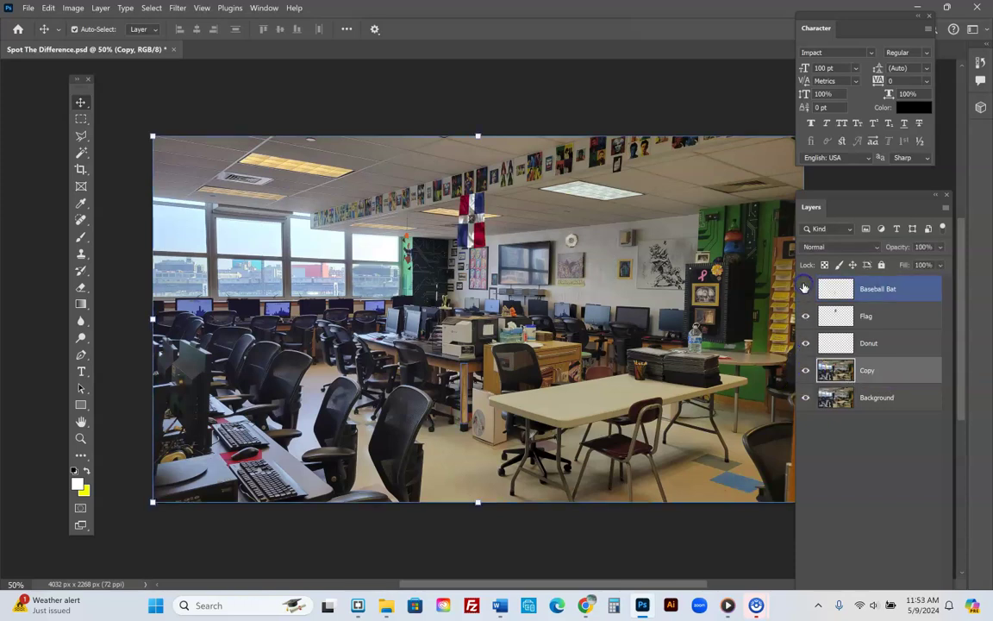
pyautogui.click(804, 290)
pyautogui.click(803, 290)
pyautogui.click(112, 465)
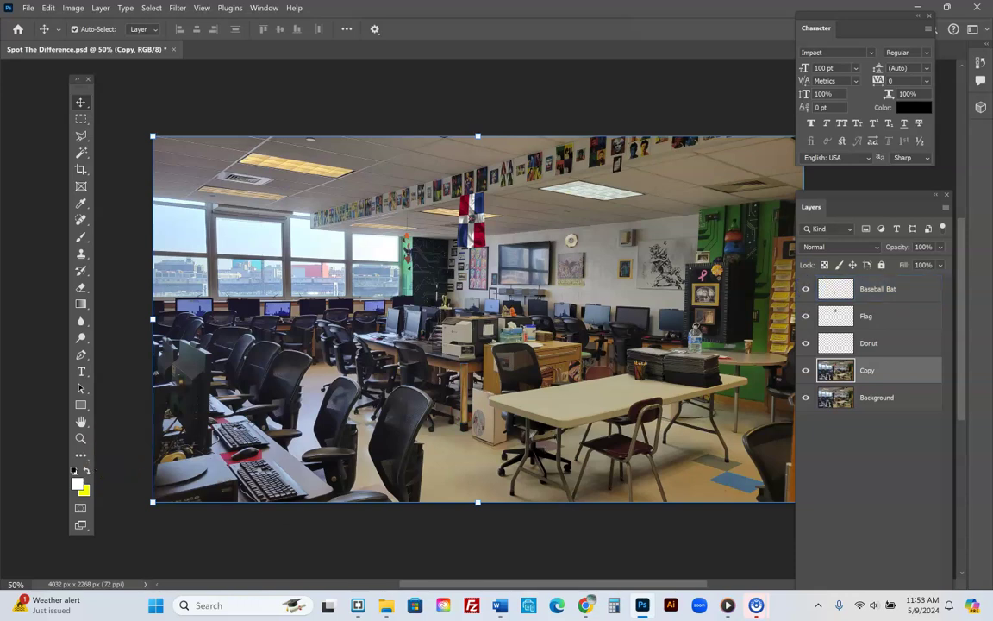
# Zoom in on the table leg and toggle the Baseball Bat layer's visibility to examine the hidden object.
pyautogui.click(81, 438)
pyautogui.moveTo(455, 387); pyautogui.dragTo(507, 423)
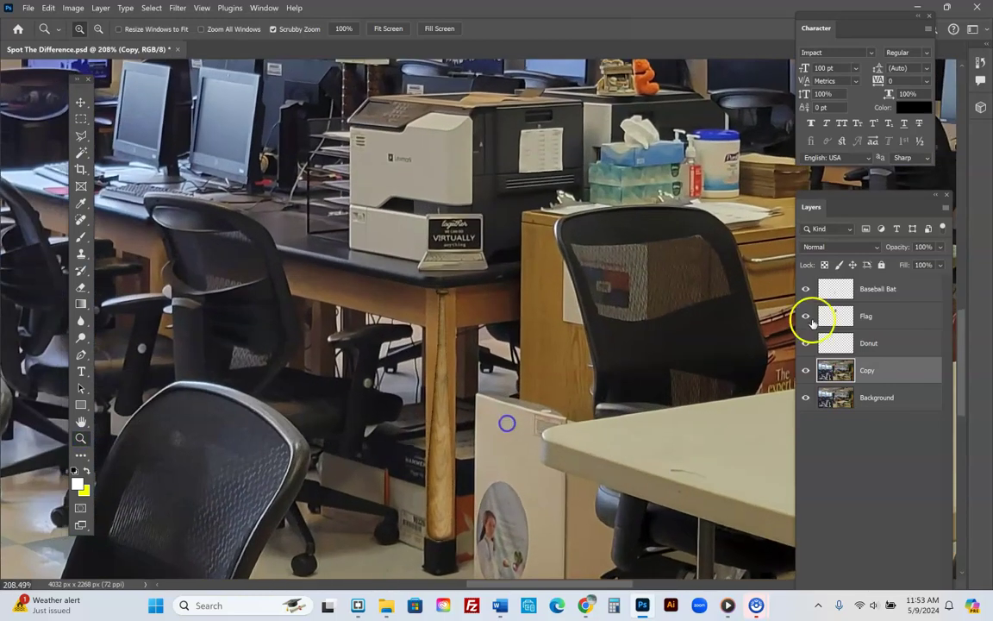
pyautogui.click(802, 290)
pyautogui.click(802, 289)
pyautogui.click(803, 290)
pyautogui.click(803, 290)
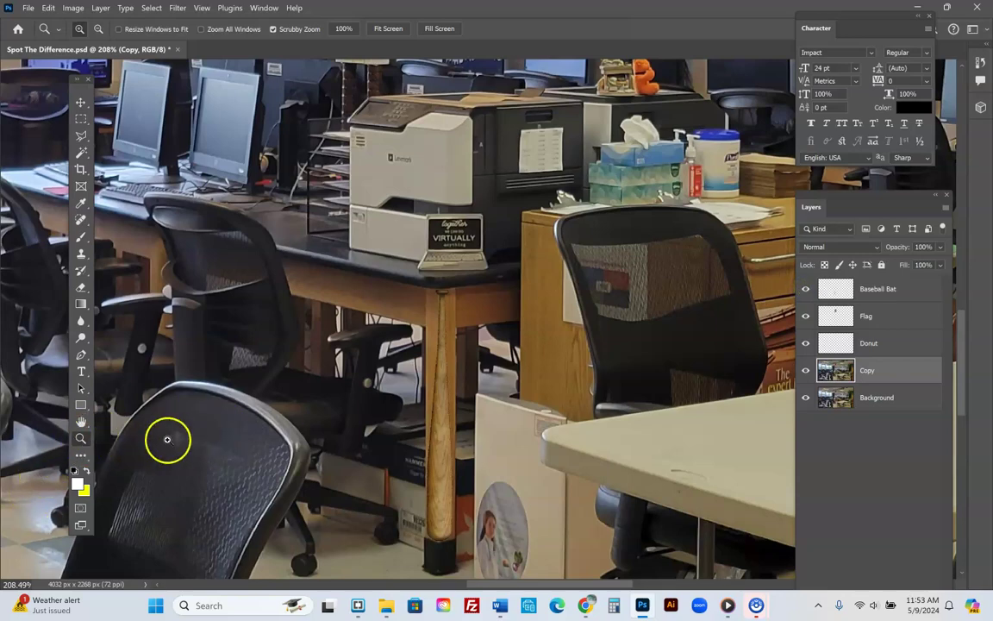
pyautogui.click(427, 361)
pyautogui.click(427, 361)
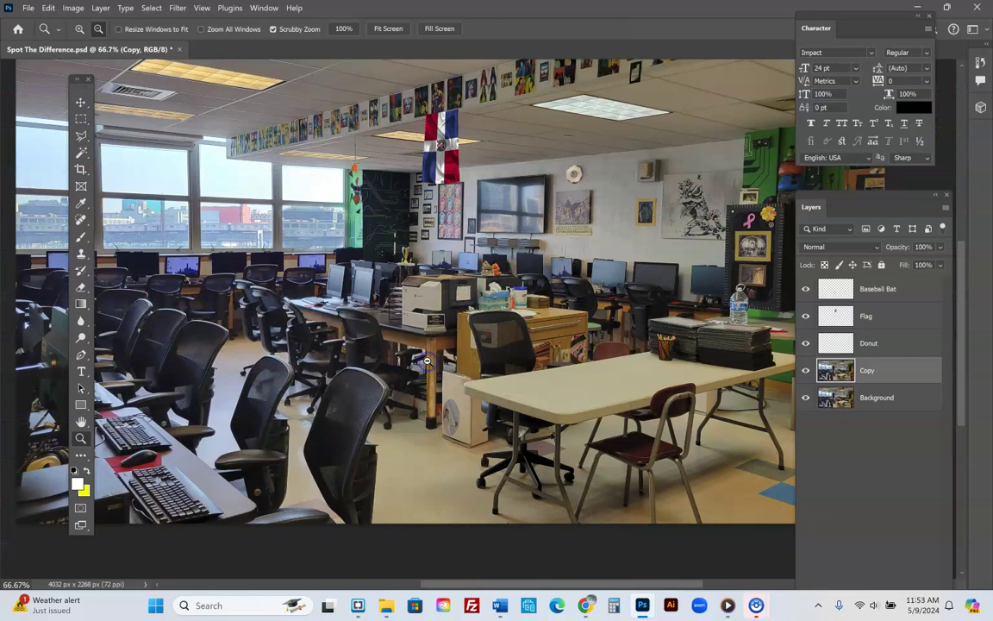
pyautogui.click(427, 361)
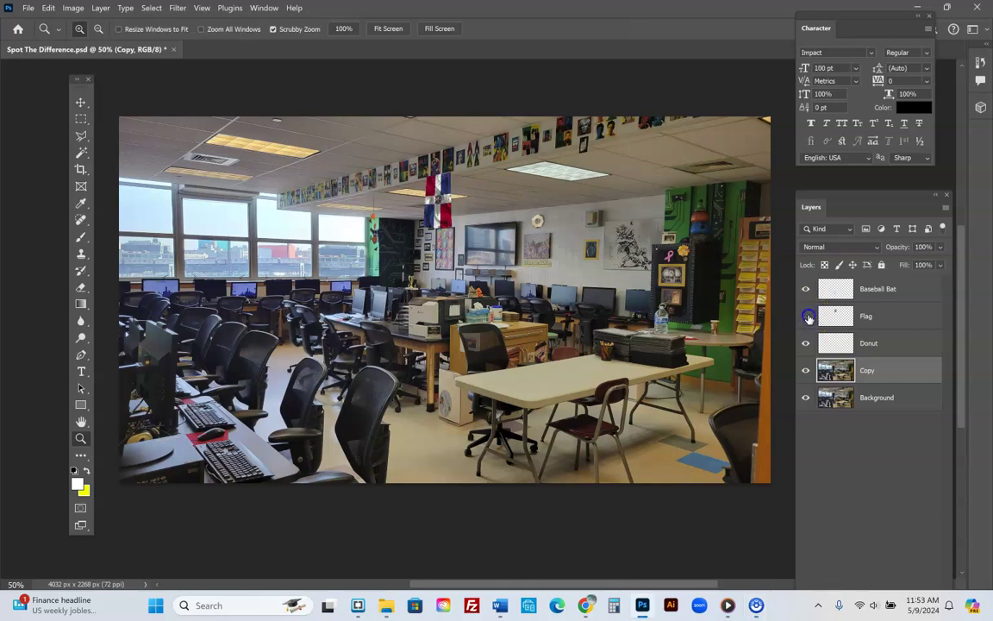
# Toggle the visibility of the Donut and Copy layers to compare the edited classroom image with the original.
pyautogui.click(806, 344)
pyautogui.click(805, 344)
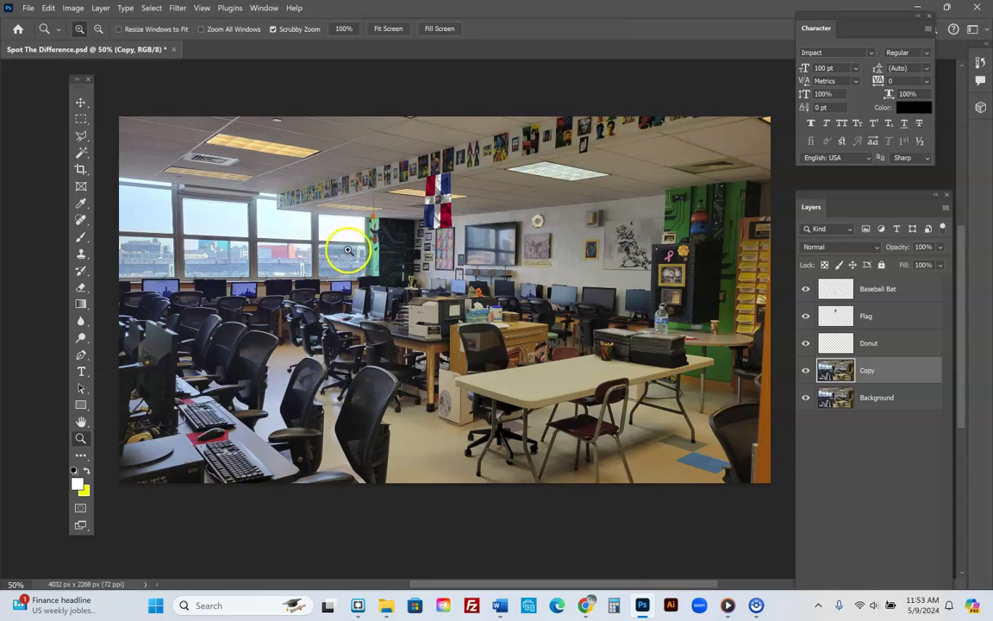
pyautogui.click(806, 371)
pyautogui.click(807, 370)
pyautogui.click(806, 371)
pyautogui.click(806, 371)
pyautogui.click(807, 371)
pyautogui.click(807, 370)
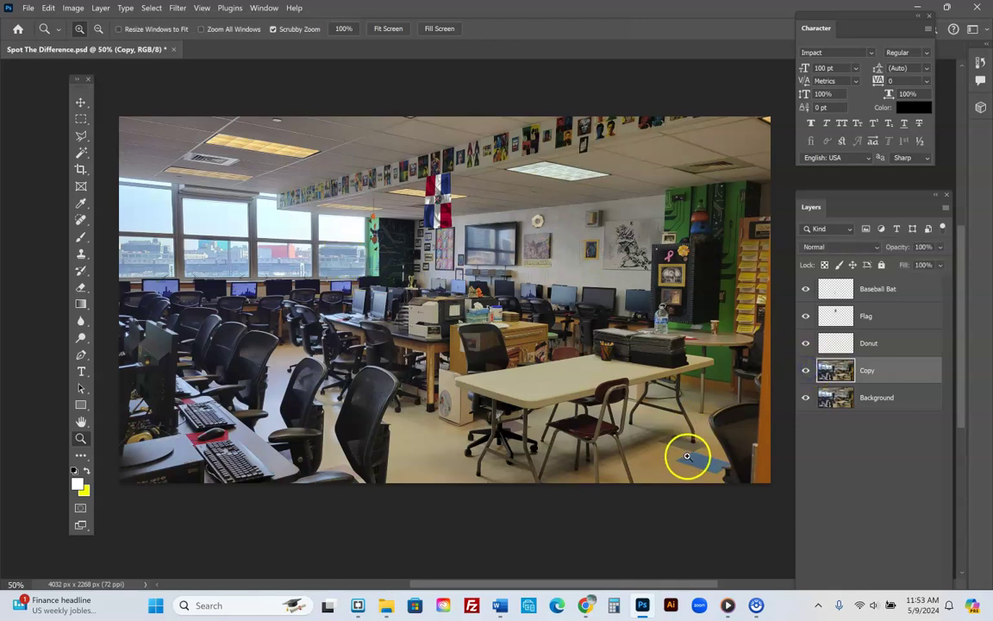
# Switch to Word, create a blank document and add the centred title "Spot The Difference".
pyautogui.click(505, 606)
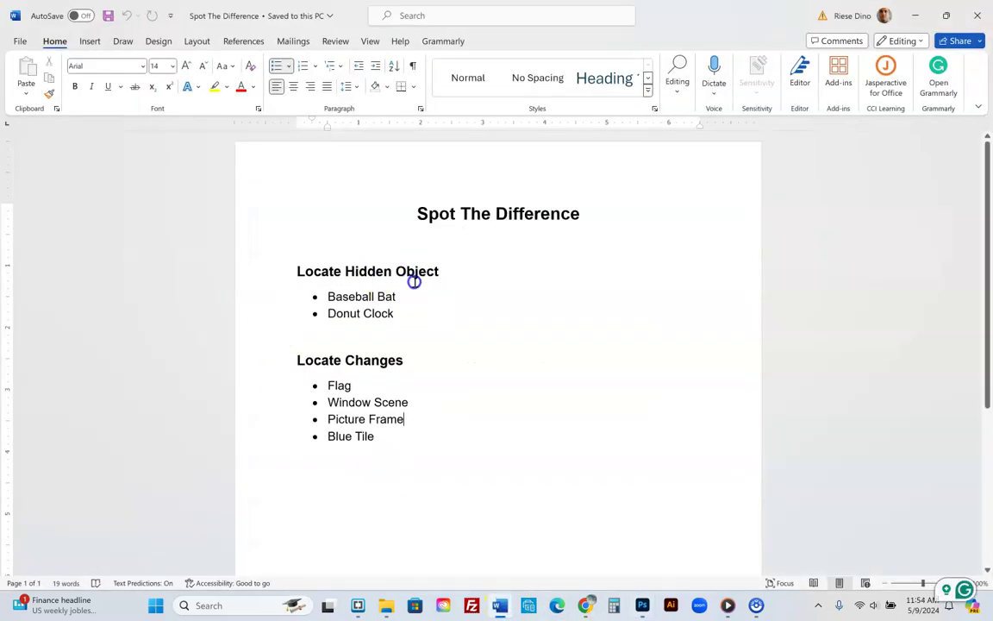
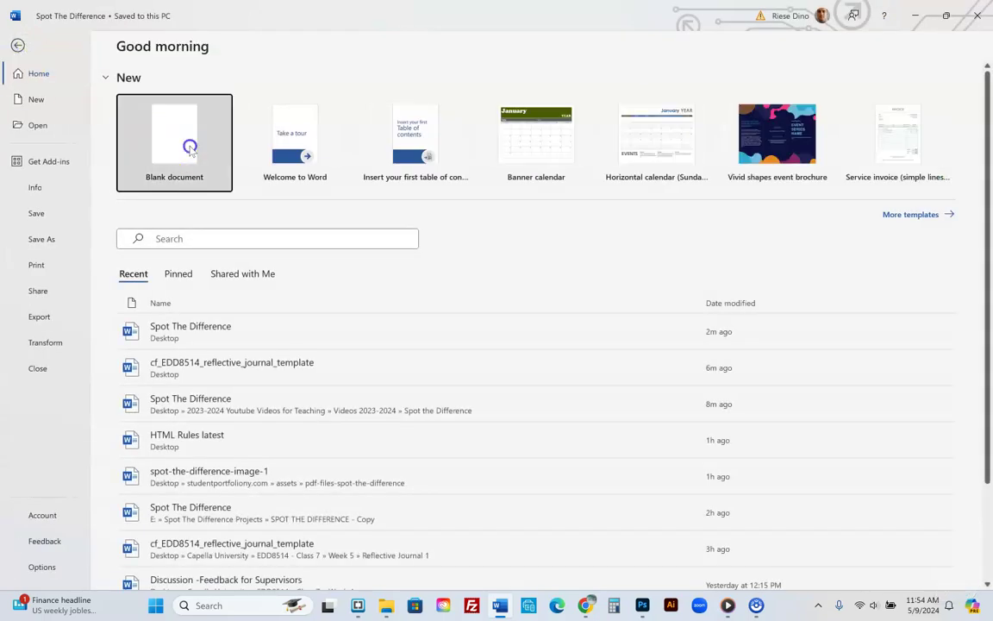
pyautogui.click(181, 142)
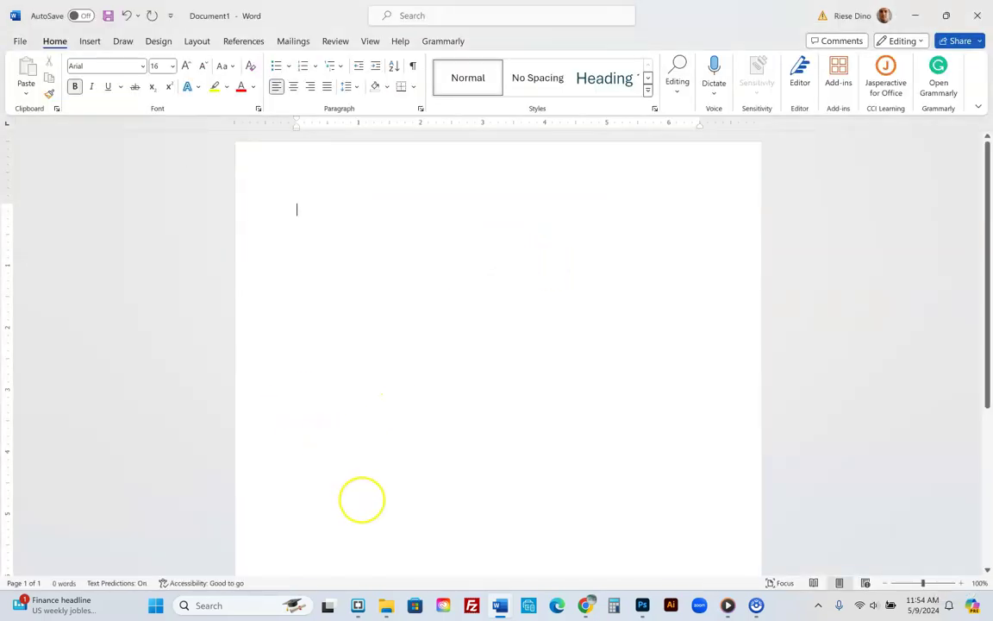
pyautogui.click(293, 88)
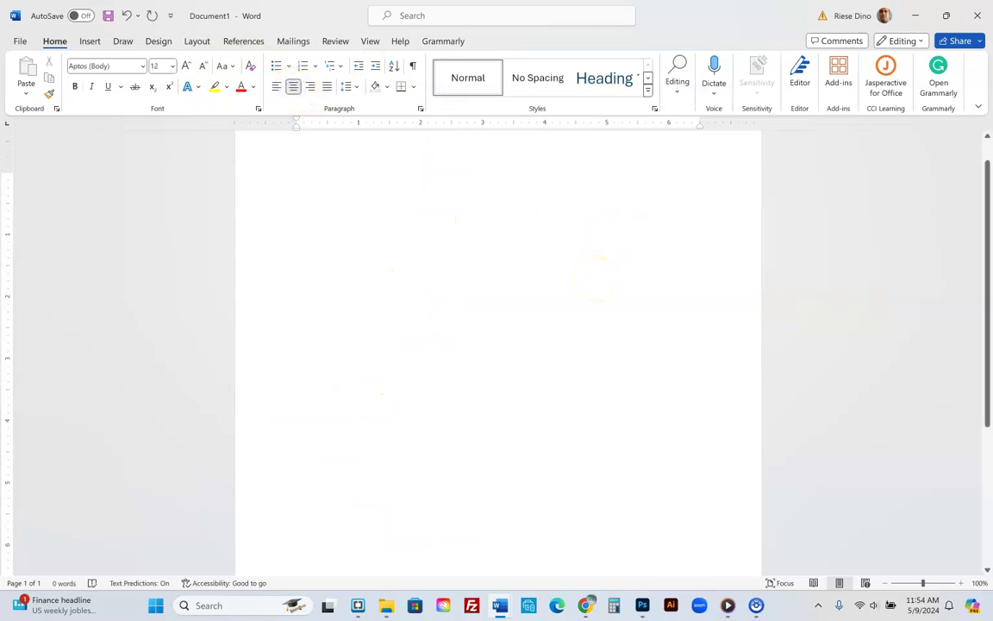
pyautogui.write('Spot The Difference')
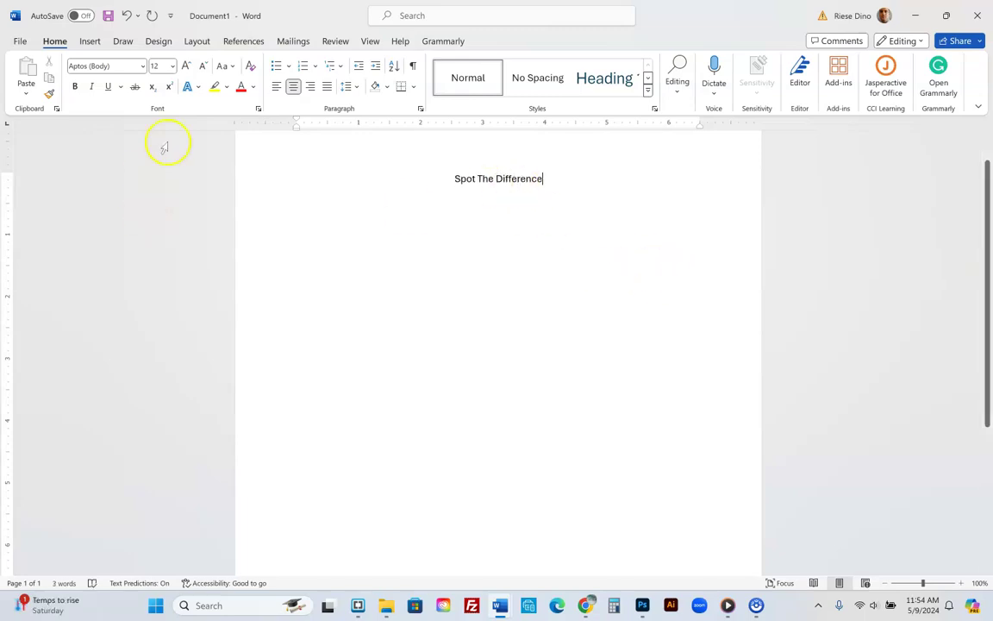
# Set the new document's title to Arial at 20 pt, using the existing Spot The Difference document as reference.
pyautogui.moveTo(500, 607)
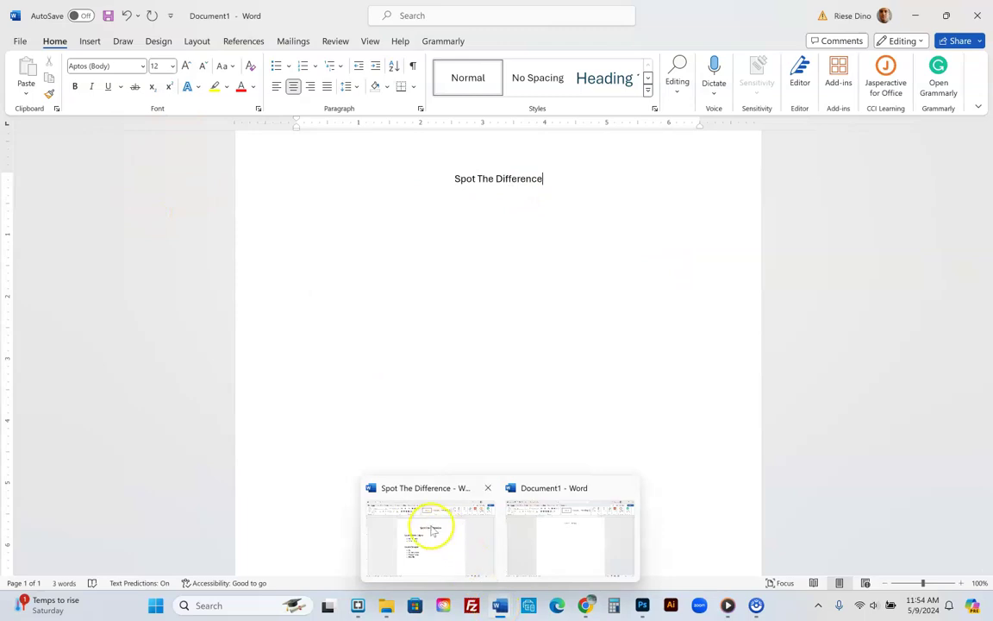
pyautogui.click(432, 525)
pyautogui.tripleClick(448, 216)
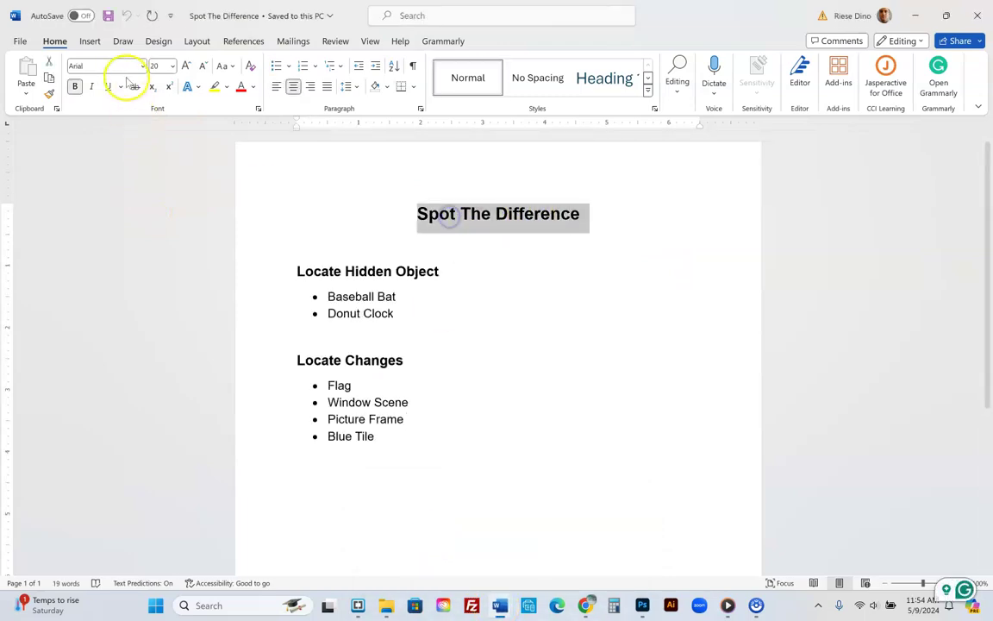
pyautogui.moveTo(499, 608)
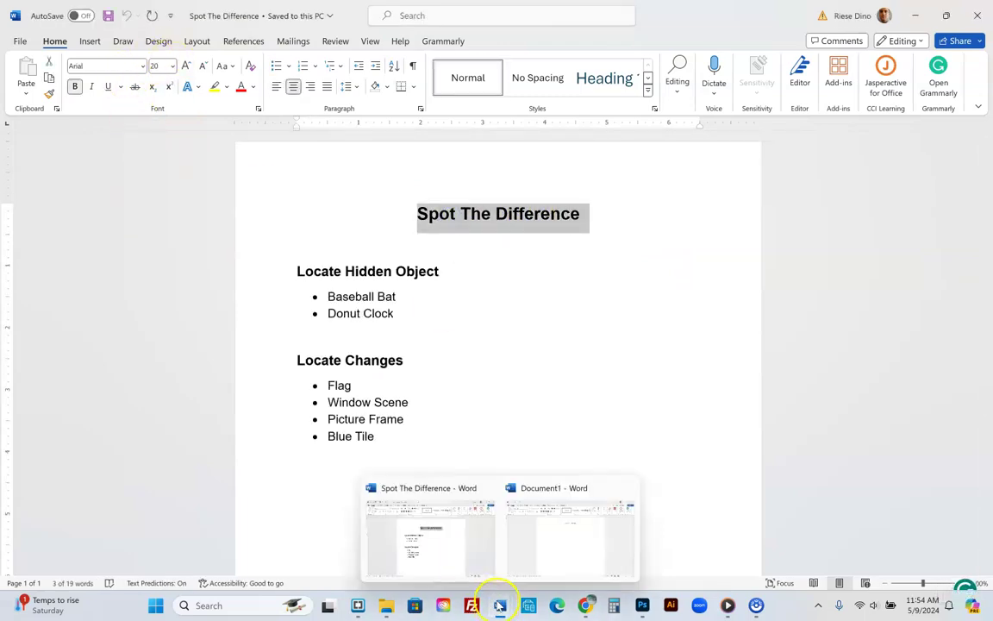
pyautogui.click(559, 532)
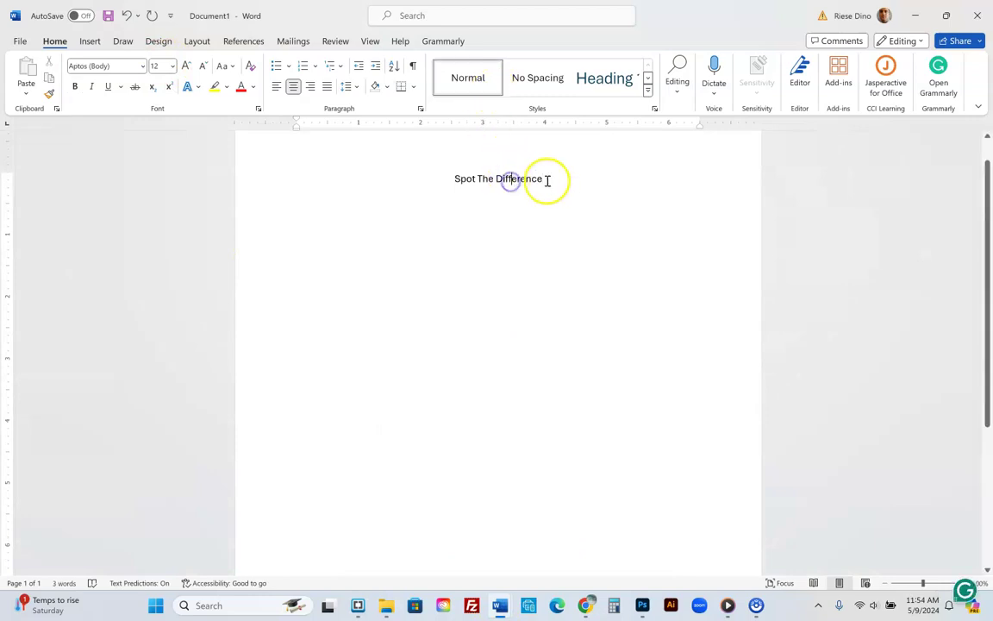
pyautogui.moveTo(548, 179); pyautogui.dragTo(447, 171)
pyautogui.click(172, 65)
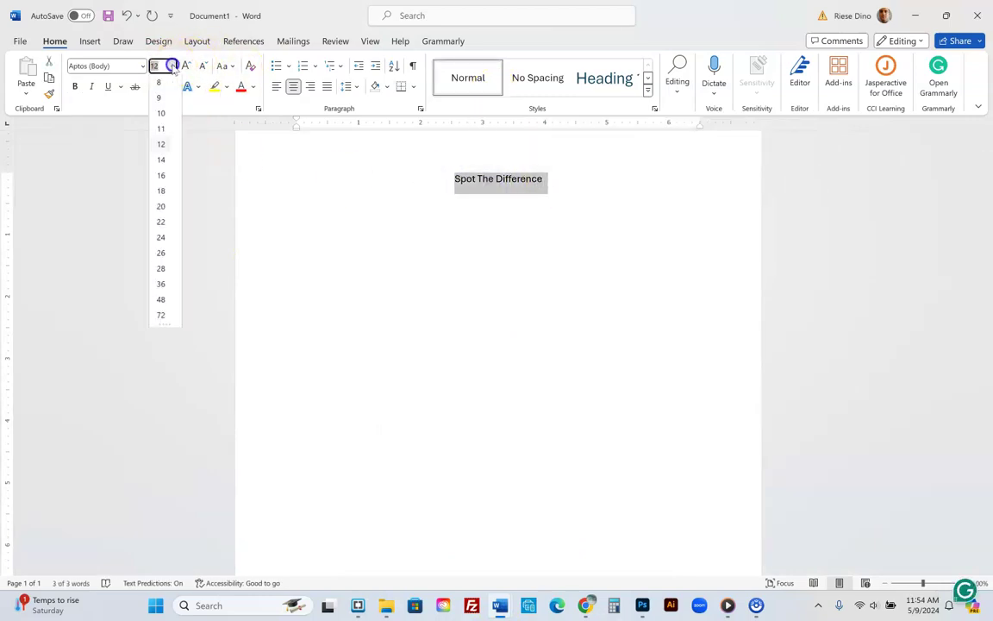
pyautogui.click(160, 208)
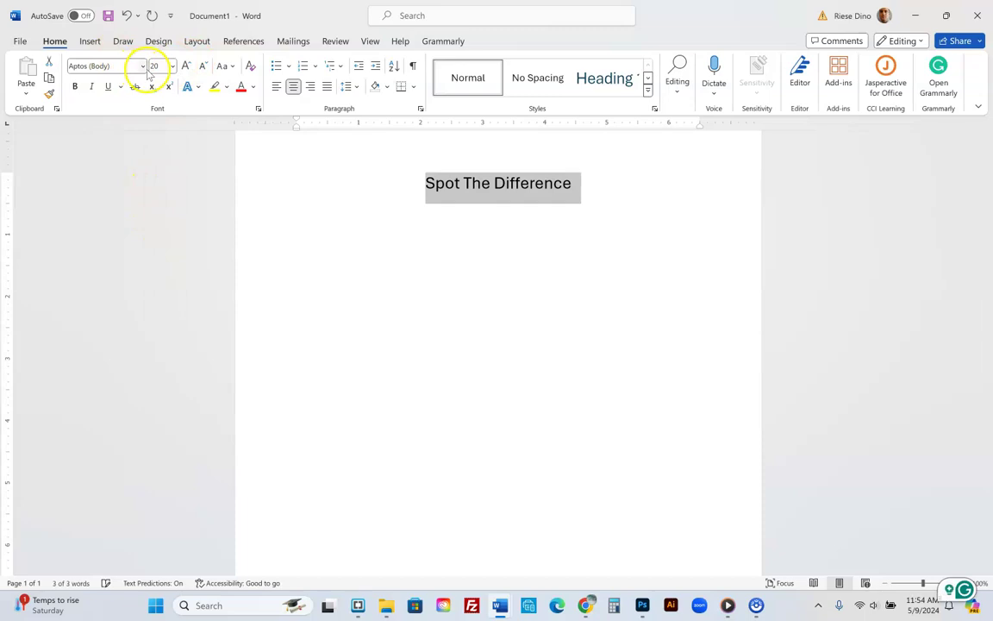
pyautogui.click(143, 66)
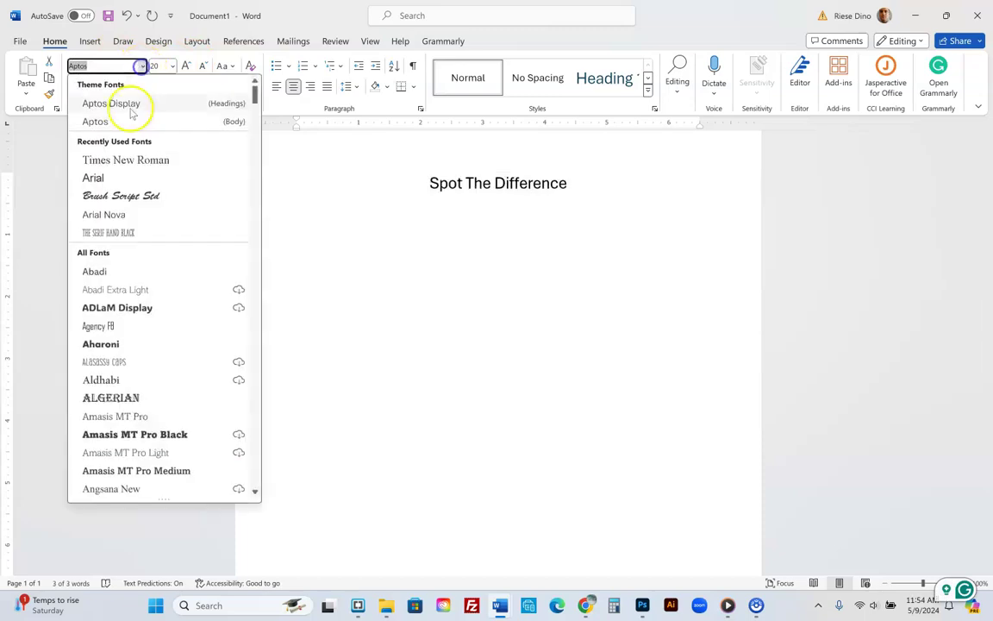
pyautogui.click(108, 179)
pyautogui.click(534, 266)
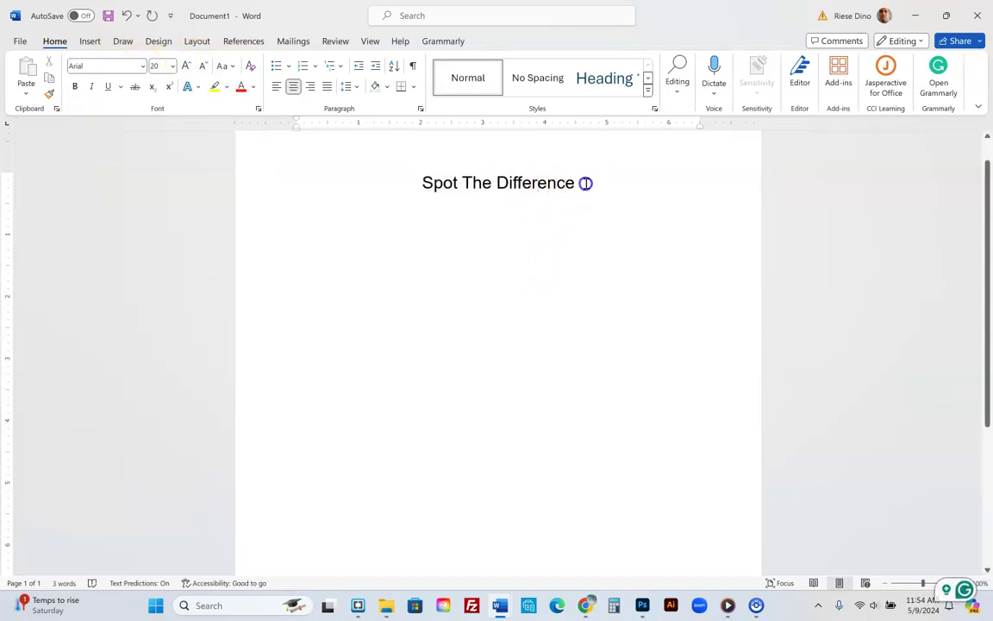
# Make the title bold and start a left-aligned paragraph two lines below it.
pyautogui.moveTo(586, 182); pyautogui.dragTo(362, 181)
pyautogui.click(74, 87)
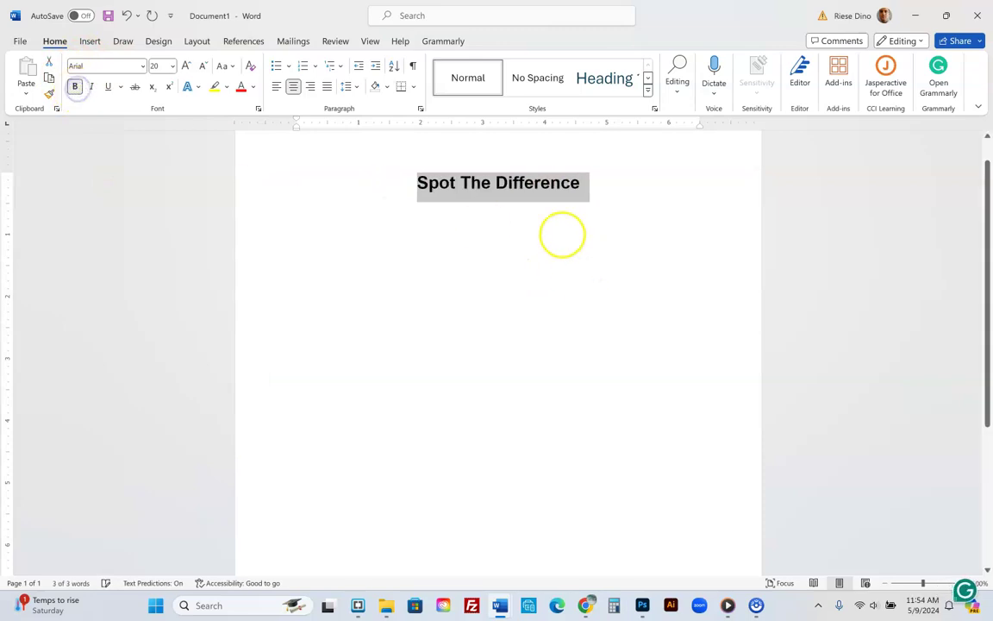
pyautogui.click(562, 235)
pyautogui.press('Return')
pyautogui.press('Return')
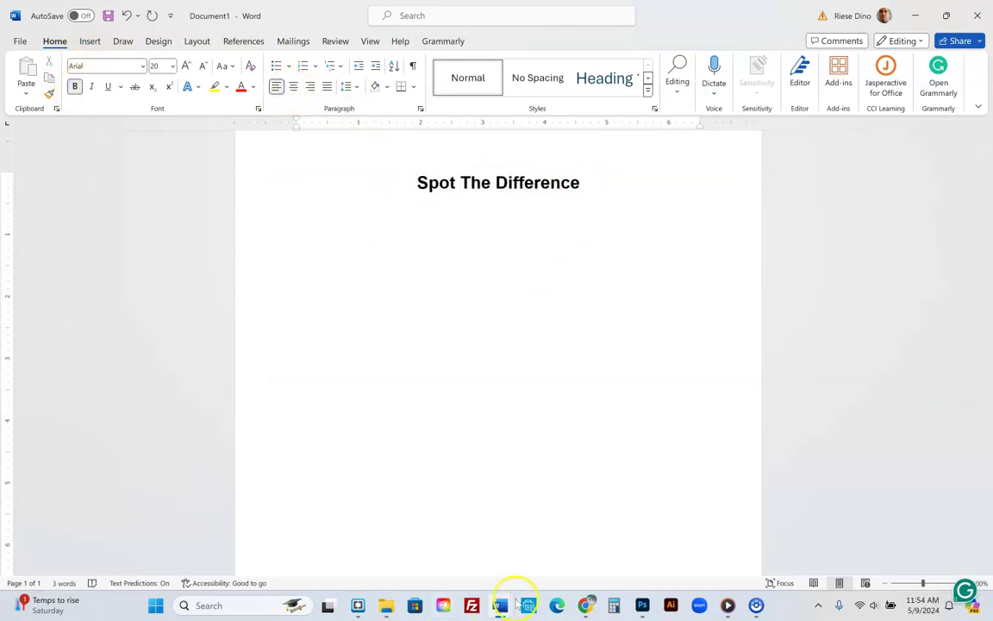
# Copy the words "Hidden Object" from the first heading of the existing Spot The Difference document.
pyautogui.moveTo(506, 610)
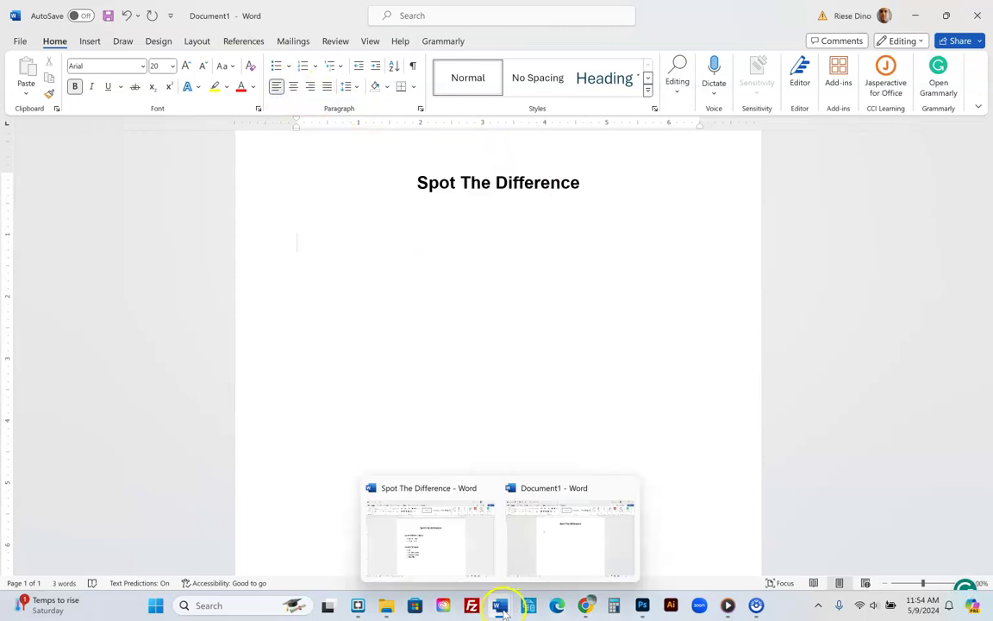
pyautogui.click(452, 562)
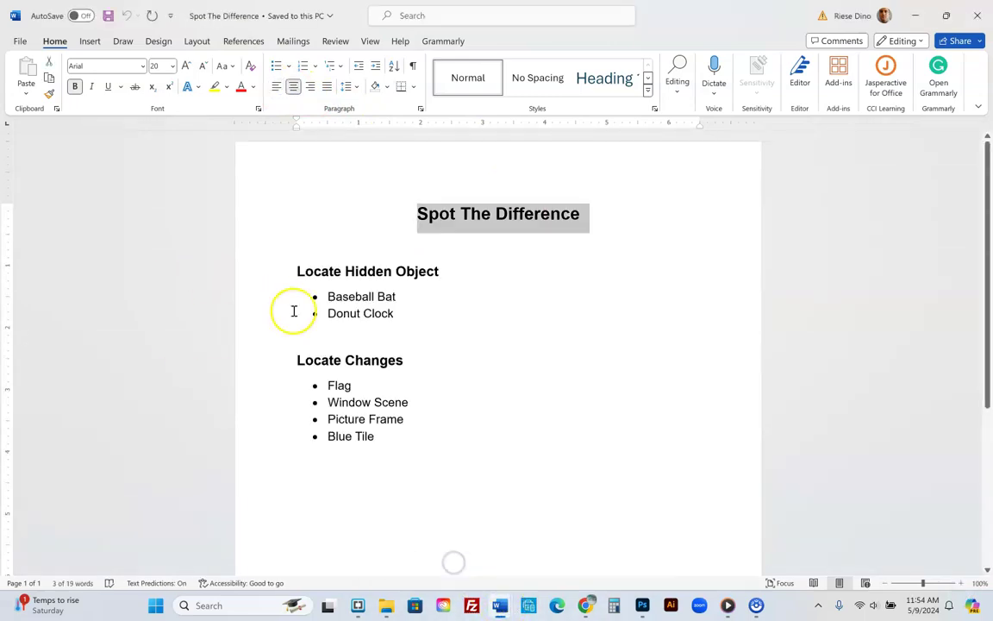
pyautogui.click(368, 271)
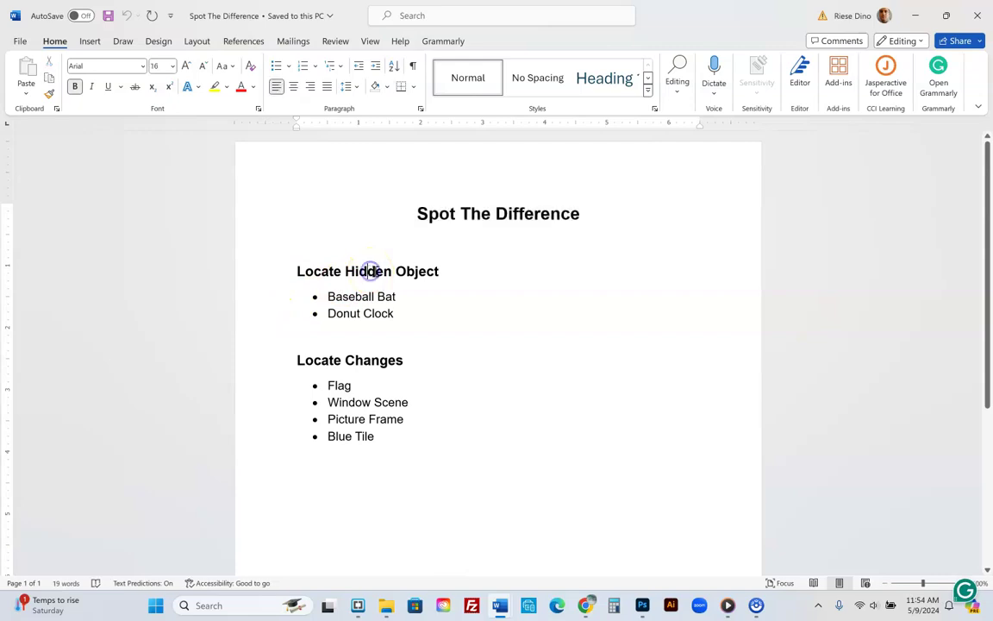
pyautogui.moveTo(439, 273); pyautogui.dragTo(362, 274)
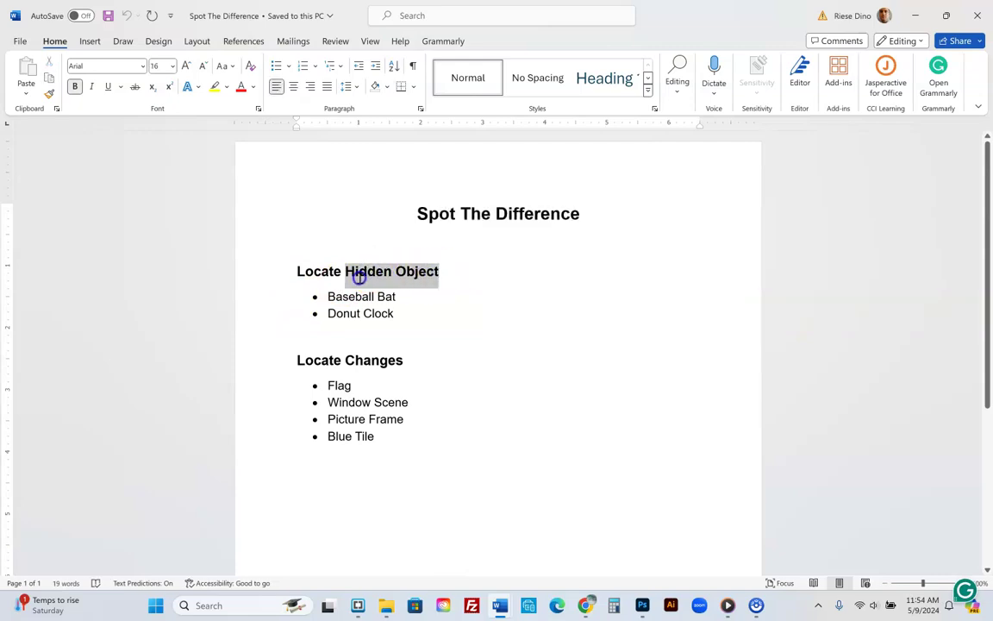
pyautogui.rightClick(363, 276)
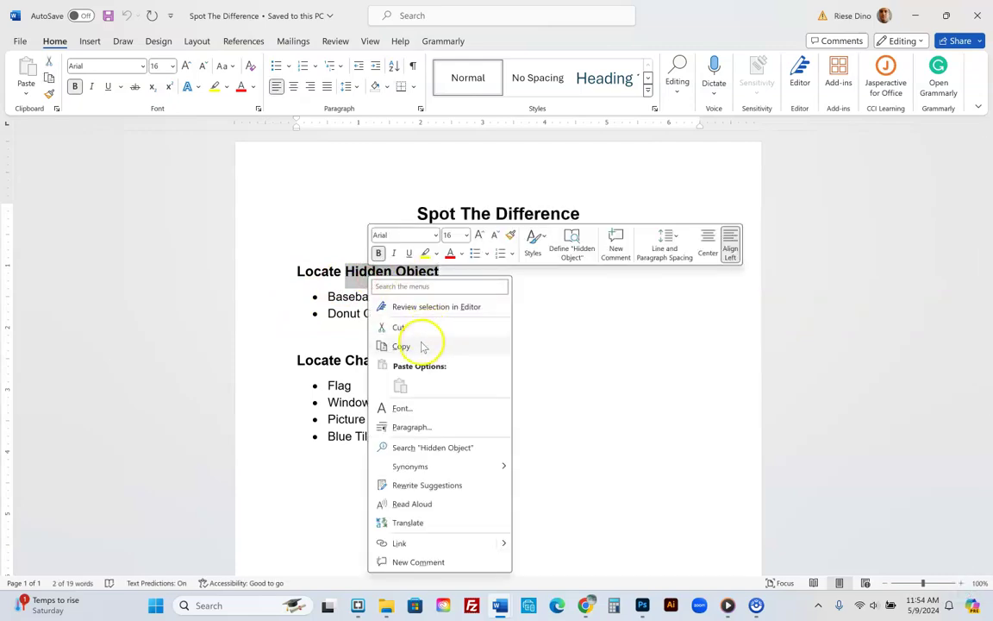
pyautogui.click(422, 346)
pyautogui.moveTo(494, 608)
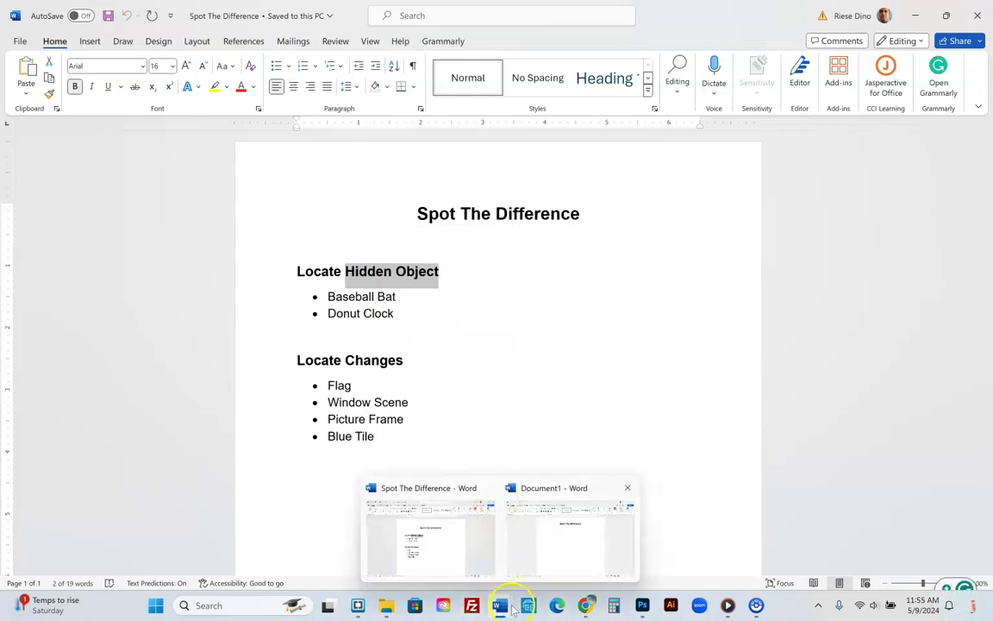
pyautogui.click(459, 323)
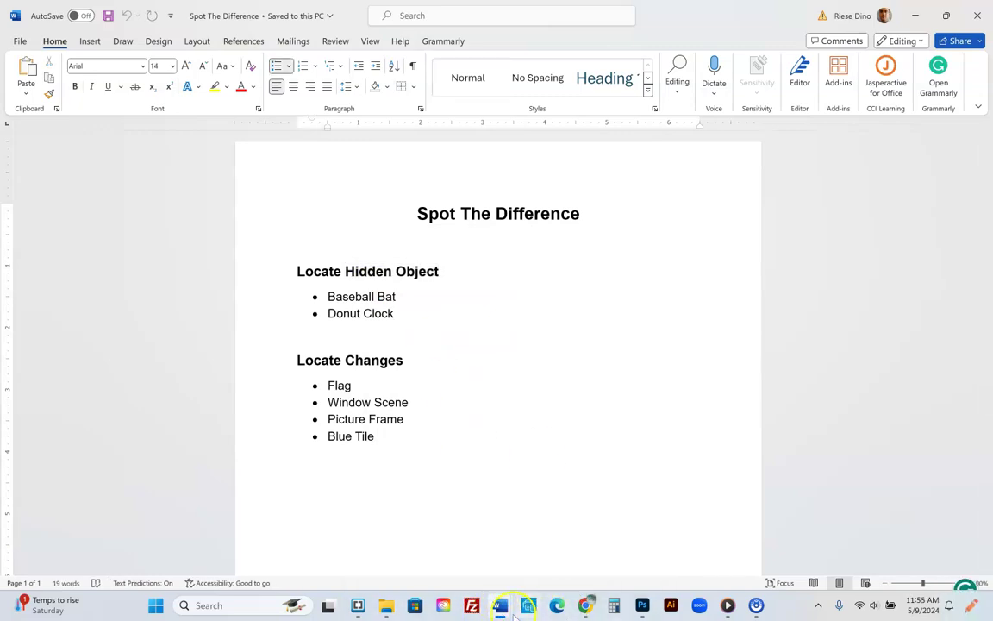
# Return to the new document and add the heading "Hidden Objects" below the title.
pyautogui.moveTo(498, 608)
pyautogui.click(576, 528)
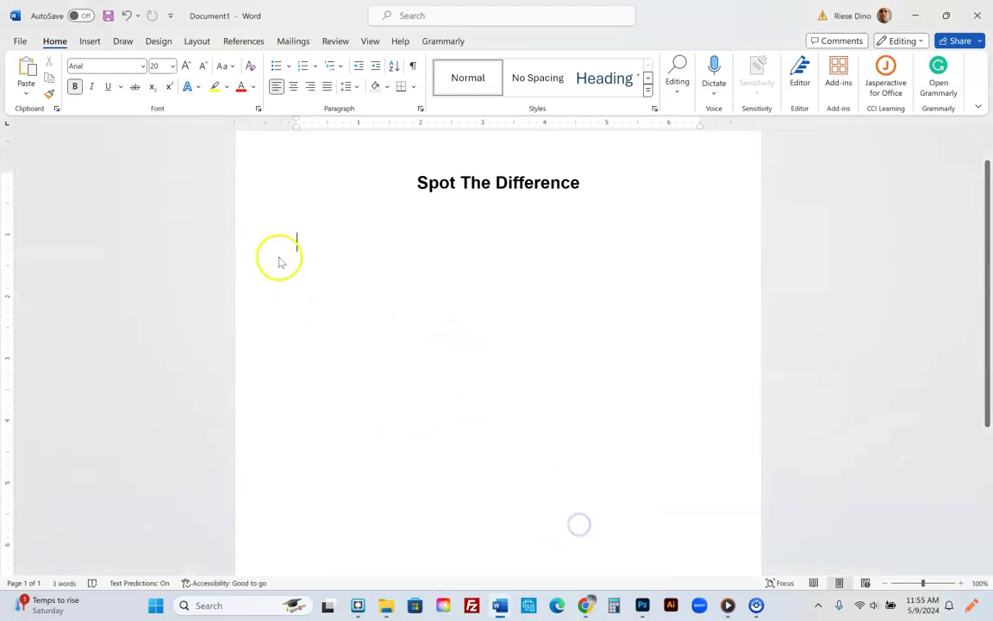
pyautogui.write('Hi')
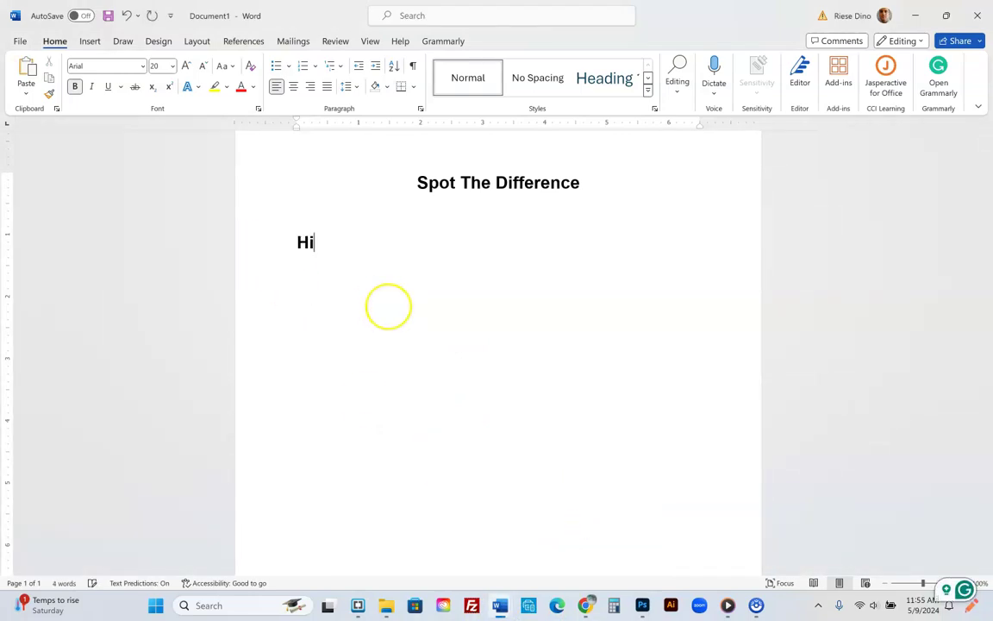
pyautogui.write('dden Objects')
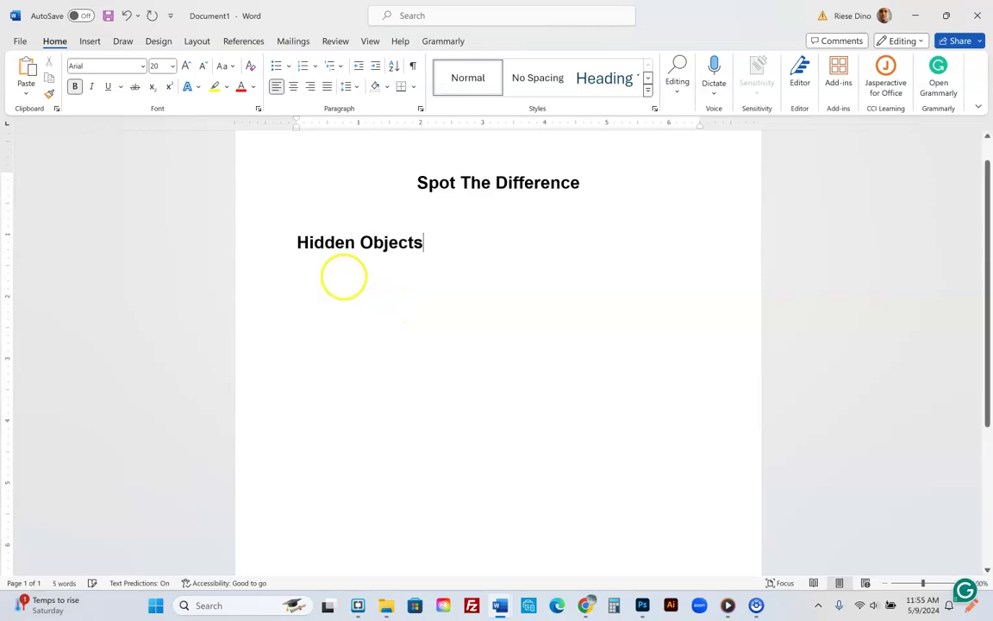
pyautogui.click(483, 184)
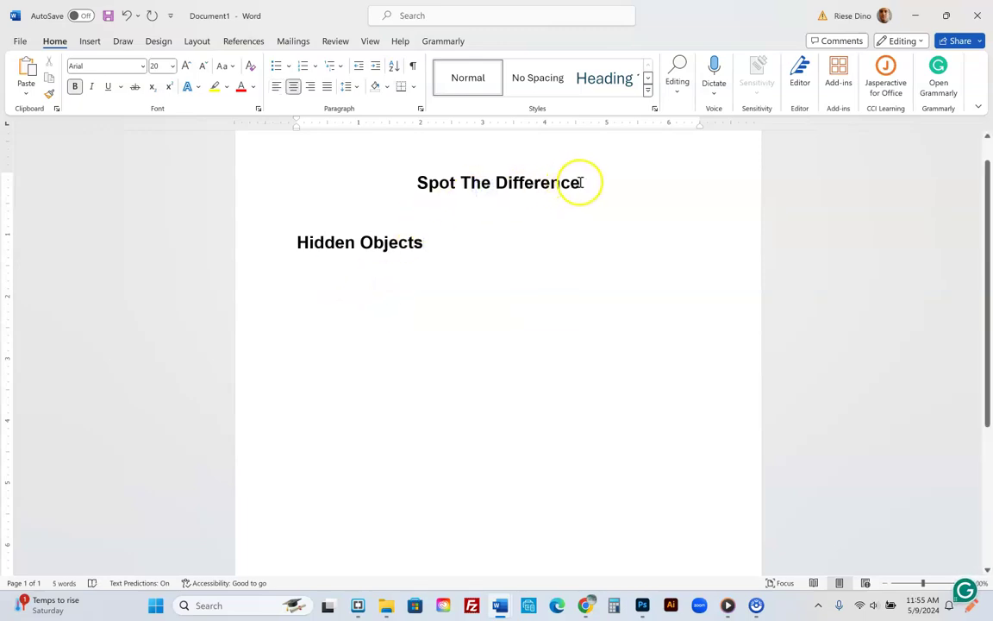
# Enlarge the new document's Spot The Difference title to 36 pt.
pyautogui.moveTo(580, 182); pyautogui.dragTo(422, 182)
pyautogui.click(185, 65)
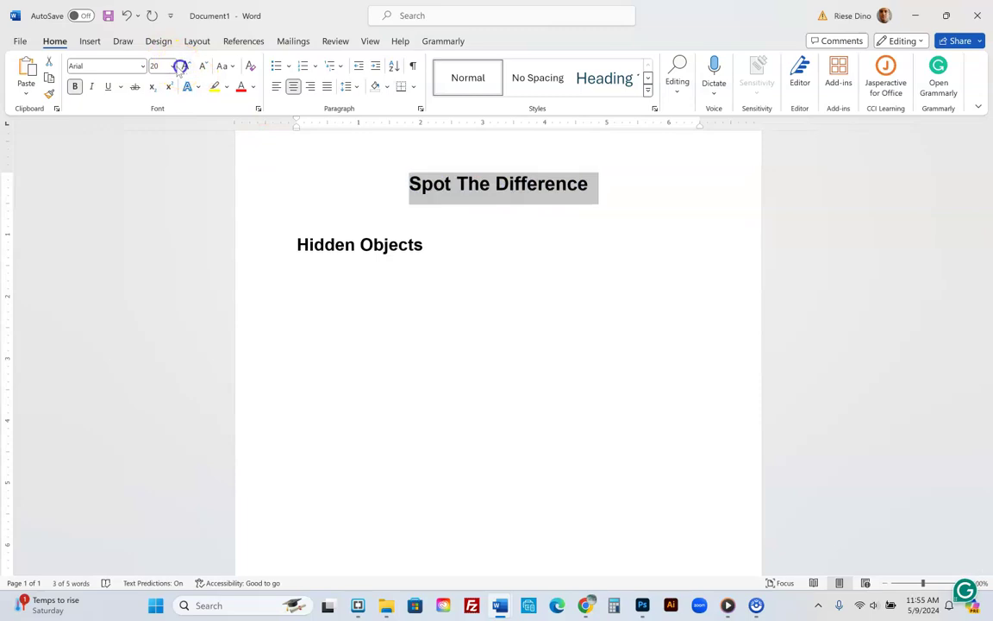
pyautogui.click(172, 66)
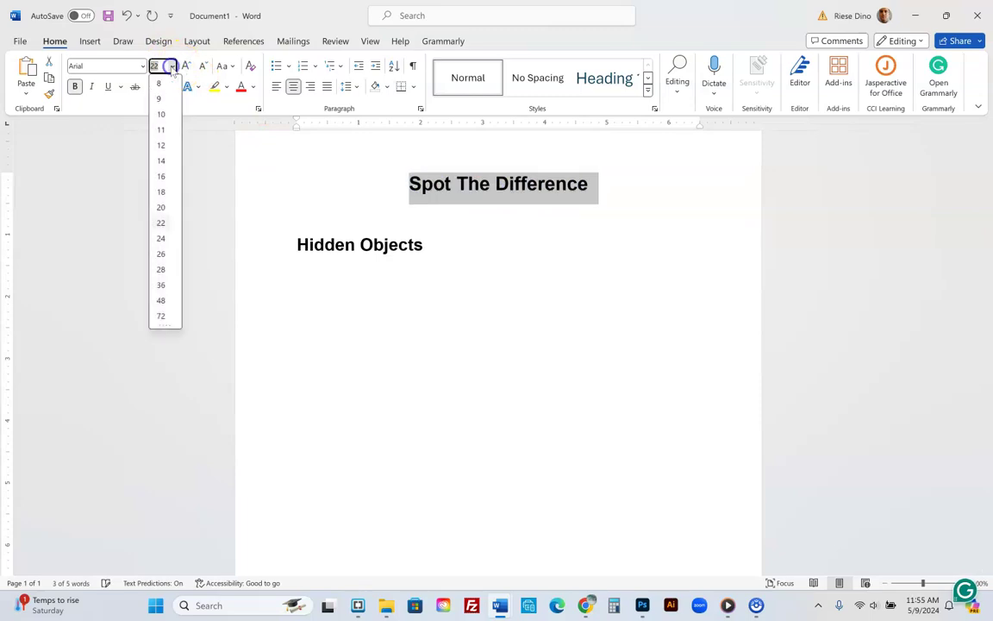
pyautogui.click(160, 255)
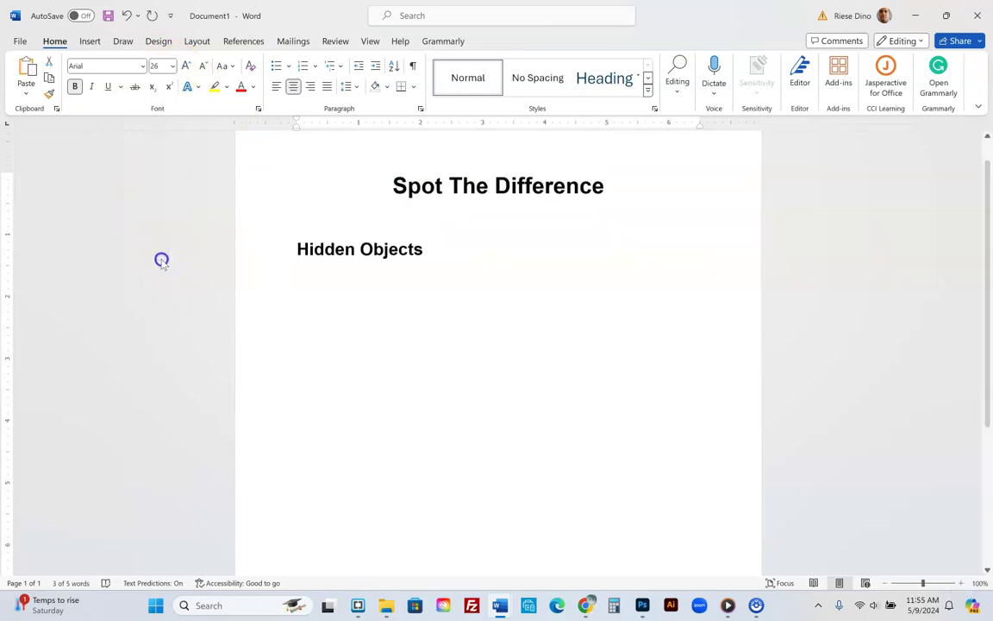
pyautogui.click(171, 66)
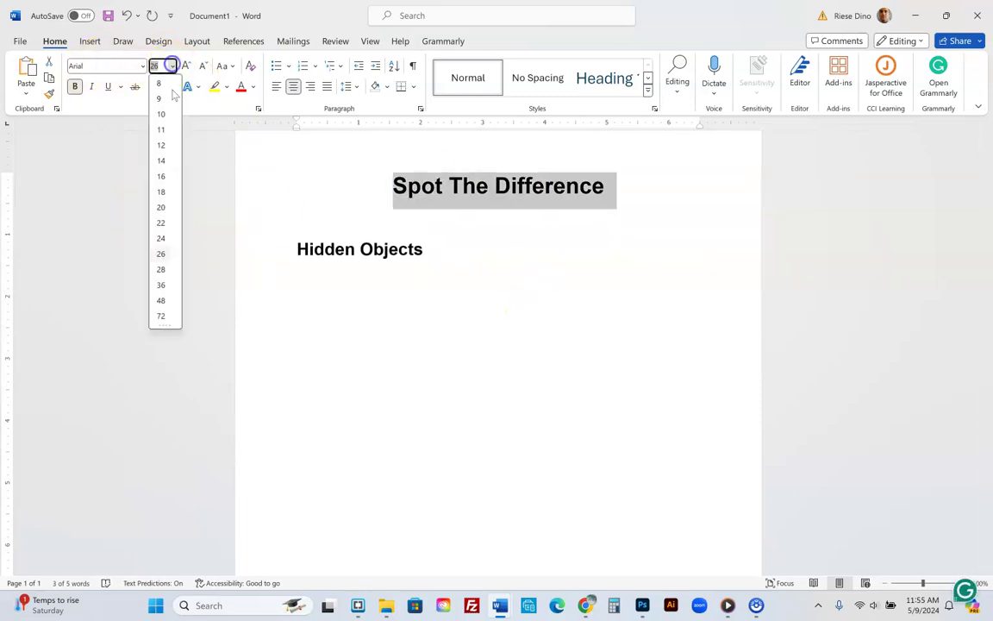
pyautogui.click(160, 286)
# Add a colon to the end of the Hidden Objects heading and start a new line below it.
pyautogui.click(450, 241)
pyautogui.press('Down')
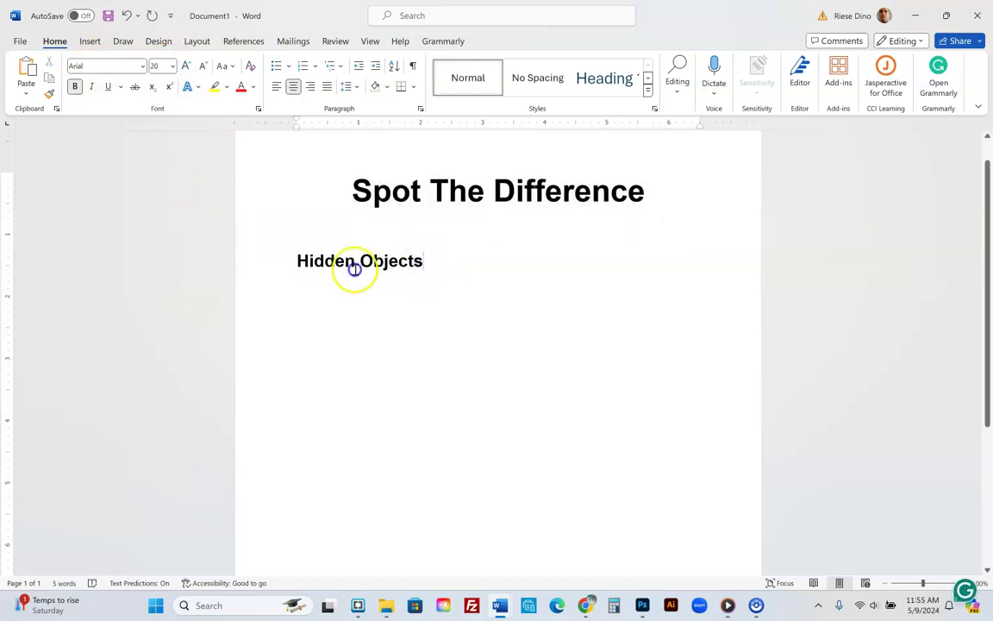
pyautogui.click(287, 261)
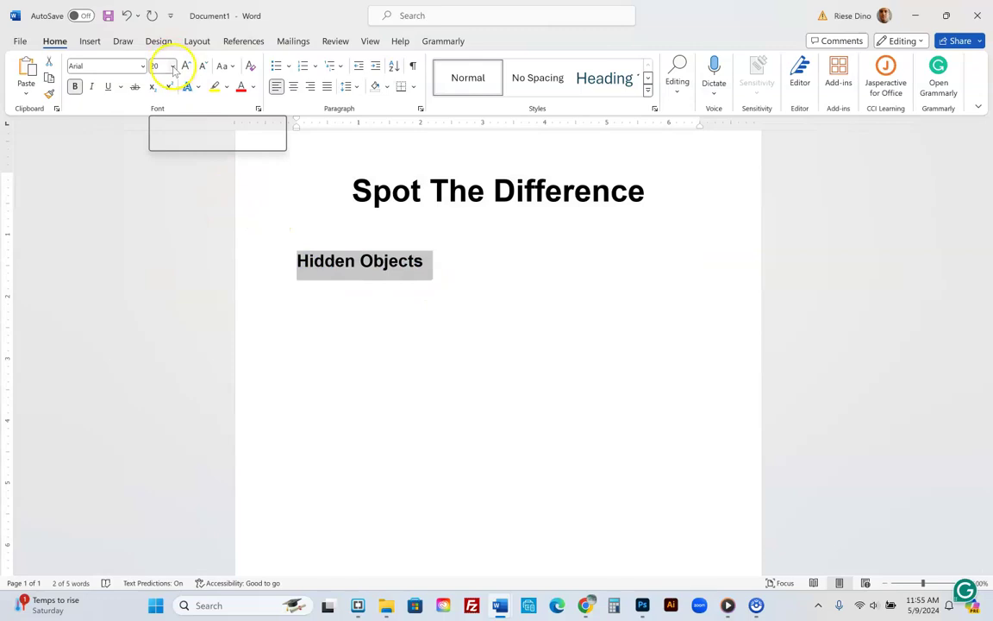
pyautogui.click(428, 263)
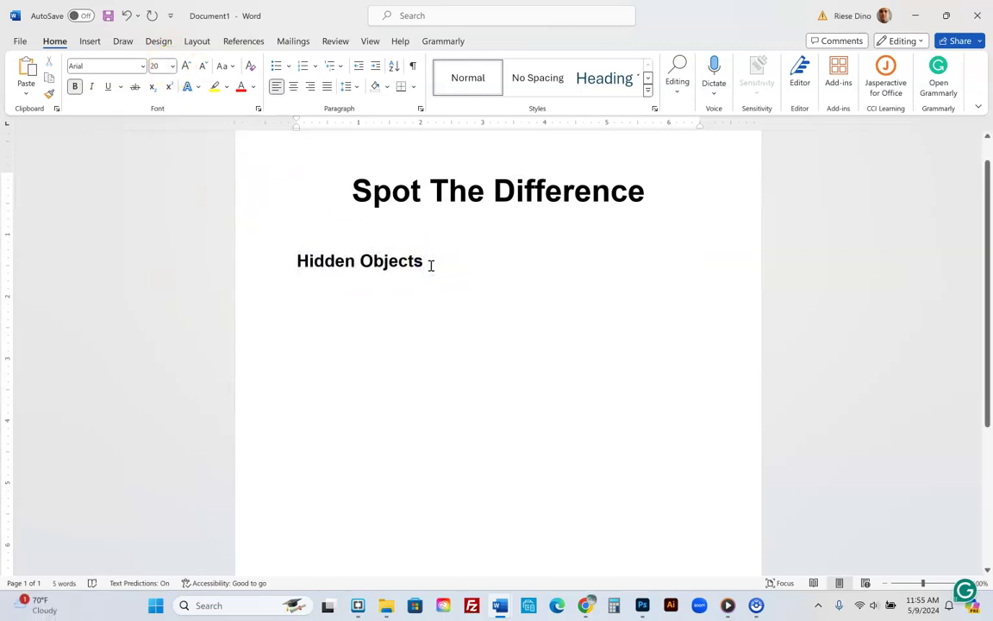
pyautogui.write(':')
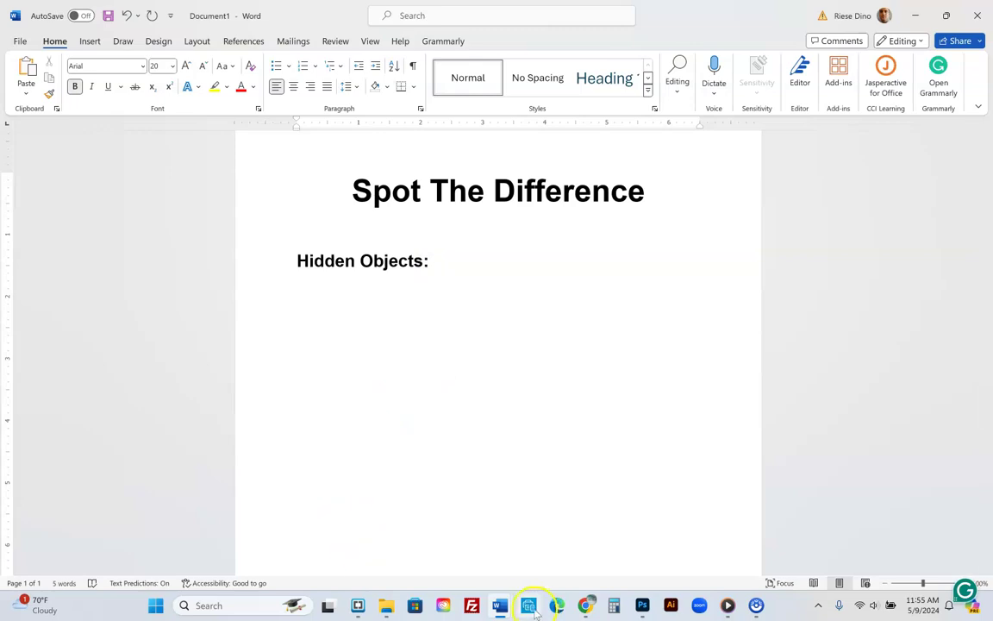
# Check the existing document's list, switch to Photoshop, and compare the classroom image with the Copy and Flag layers shown and hidden.
pyautogui.click(506, 606)
pyautogui.click(403, 528)
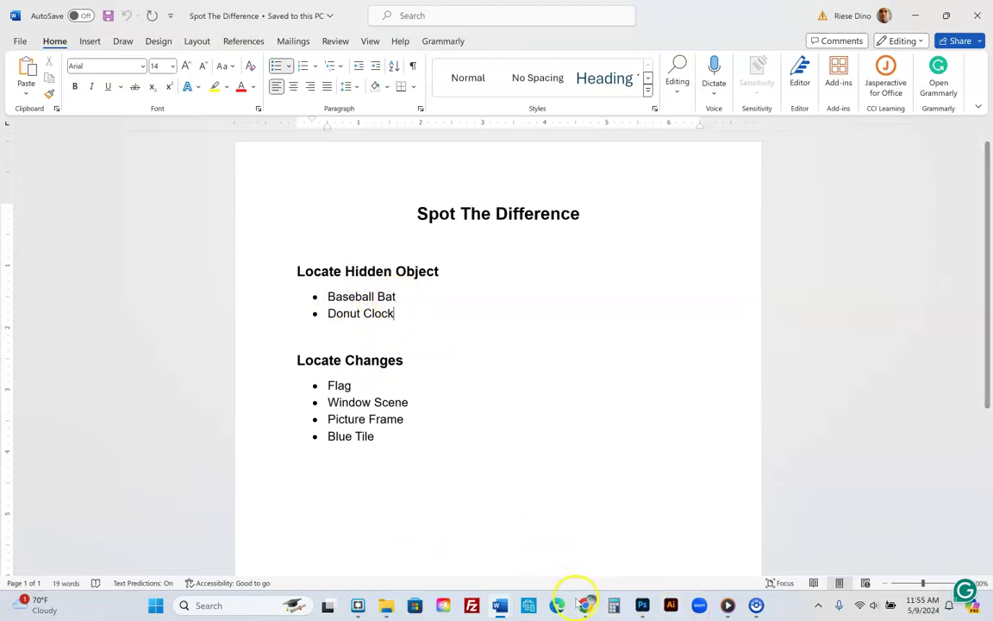
pyautogui.click(643, 607)
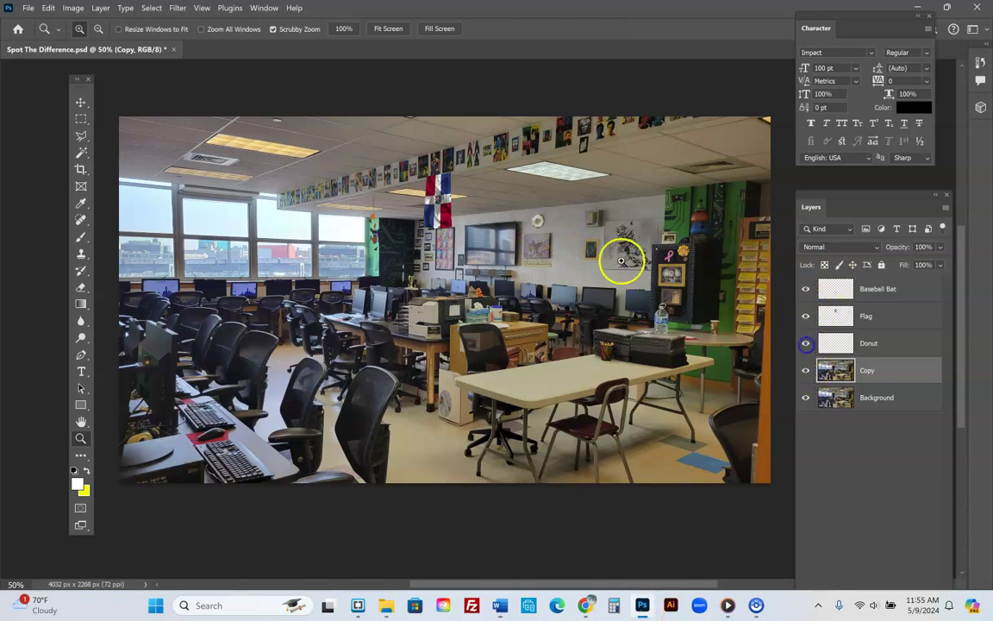
pyautogui.click(552, 221)
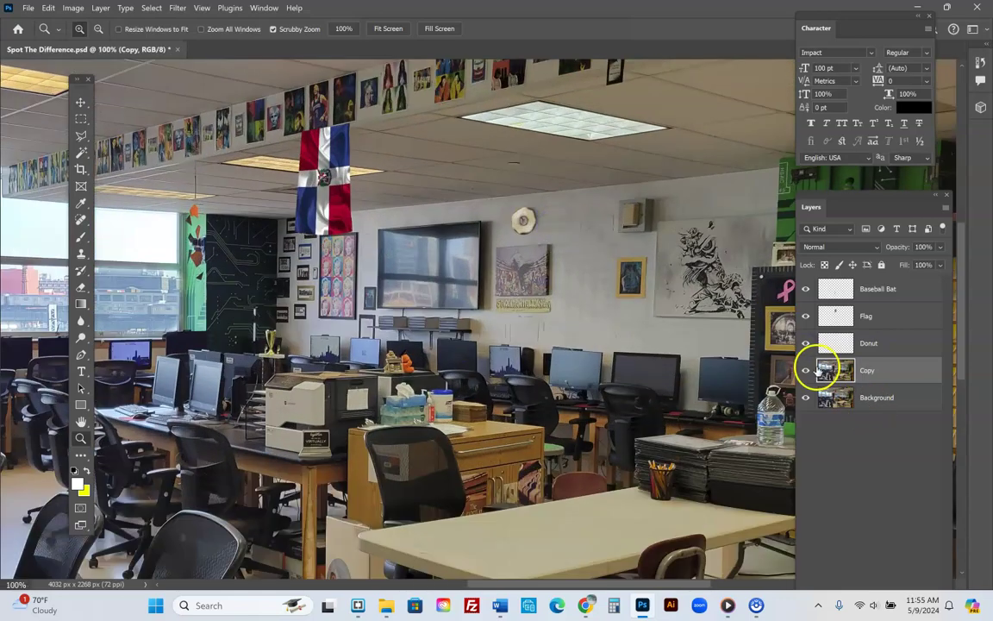
pyautogui.click(806, 370)
pyautogui.click(807, 370)
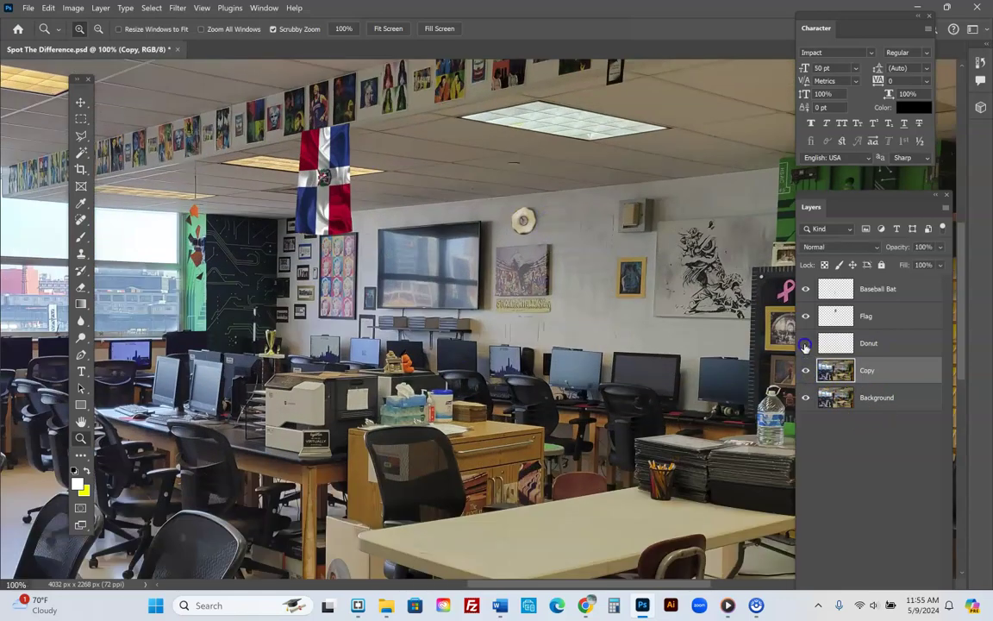
pyautogui.click(805, 317)
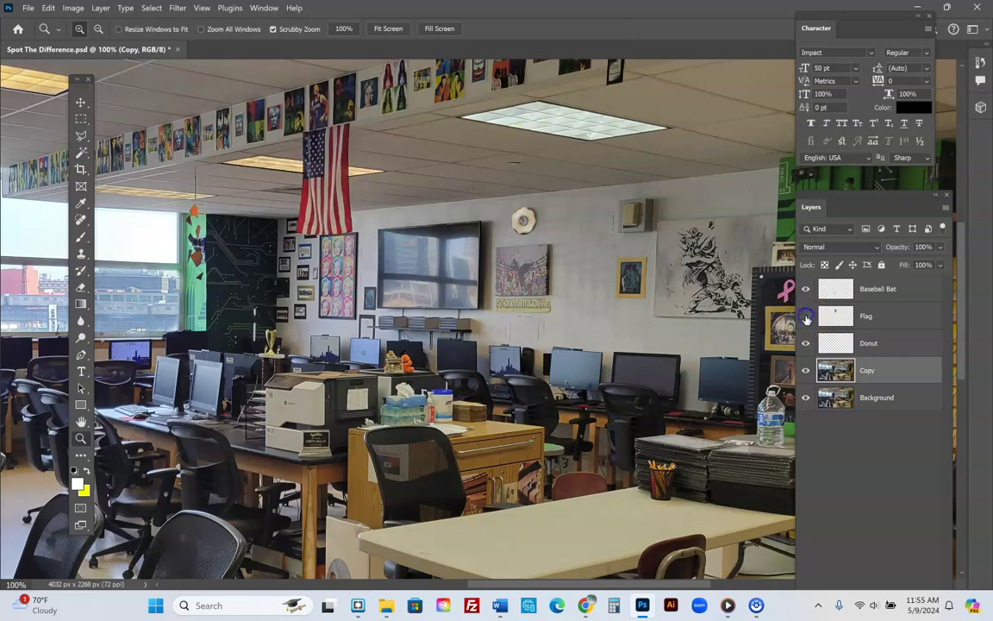
pyautogui.click(806, 317)
# Examine the baseball bat on the table leg up close with its layer shown and hidden.
pyautogui.click(803, 290)
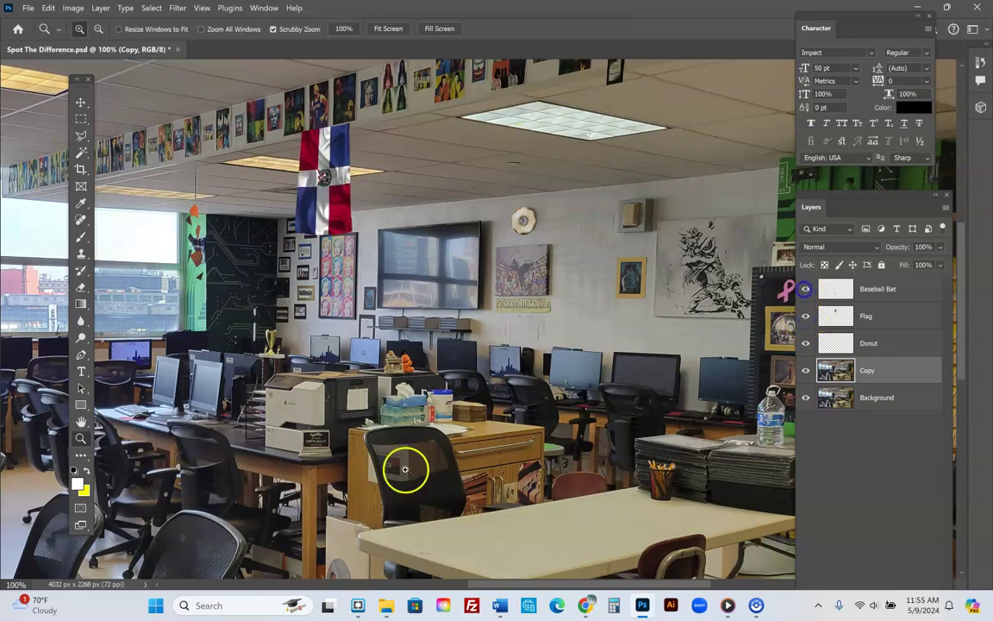
pyautogui.scroll(-3, 322, 508)
pyautogui.click(329, 453)
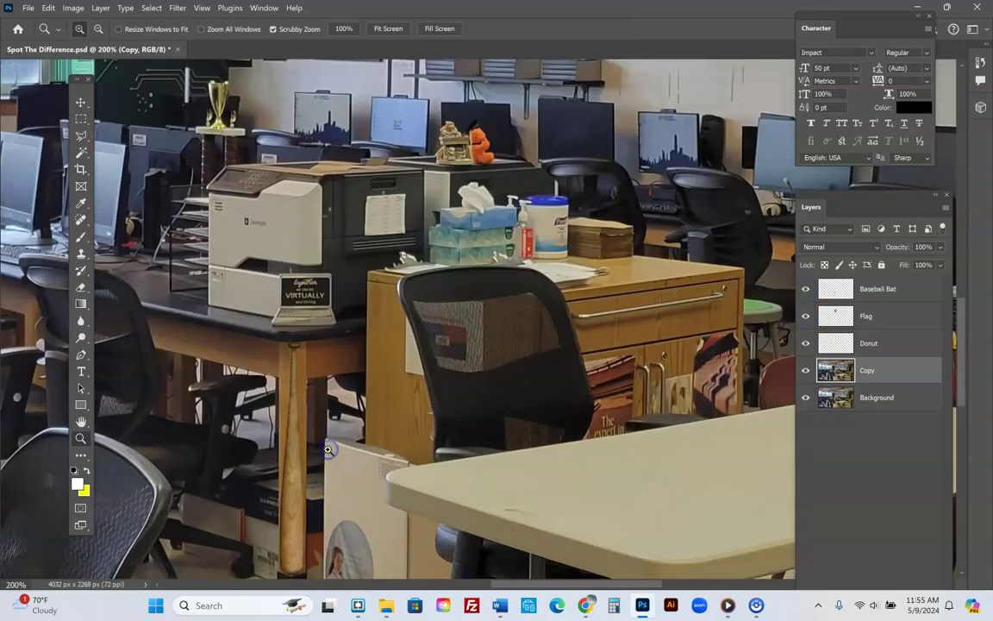
pyautogui.moveTo(325, 483); pyautogui.dragTo(778, 302)
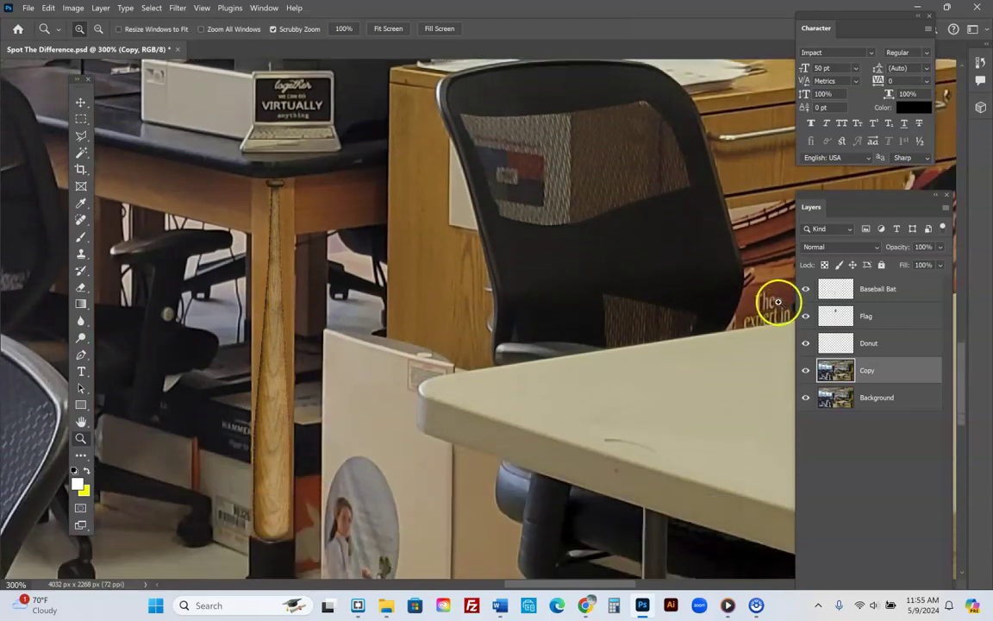
pyautogui.click(807, 290)
pyautogui.click(807, 289)
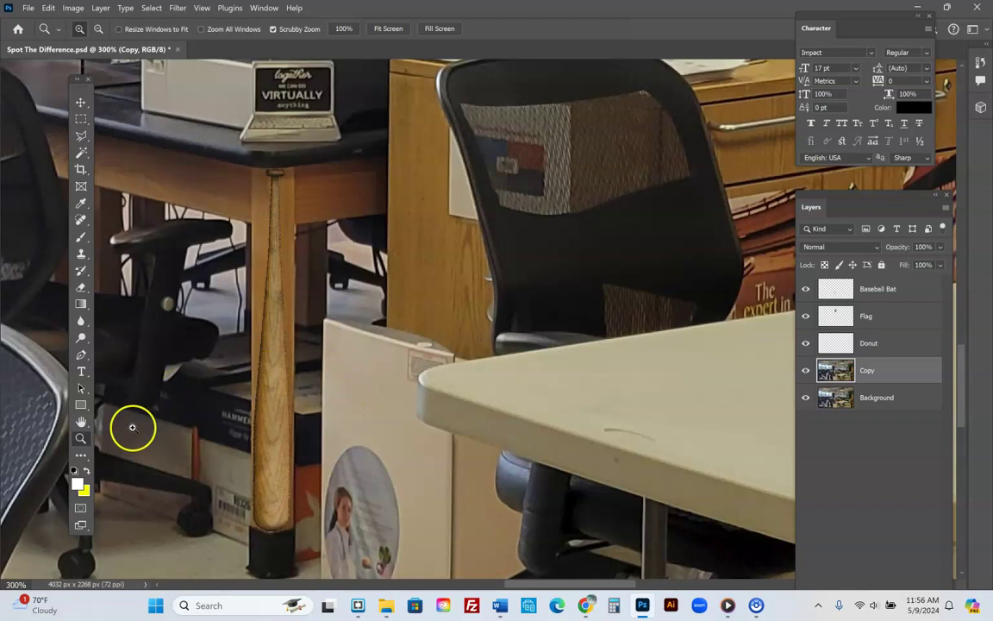
pyautogui.hotkey('ctrl', '0')
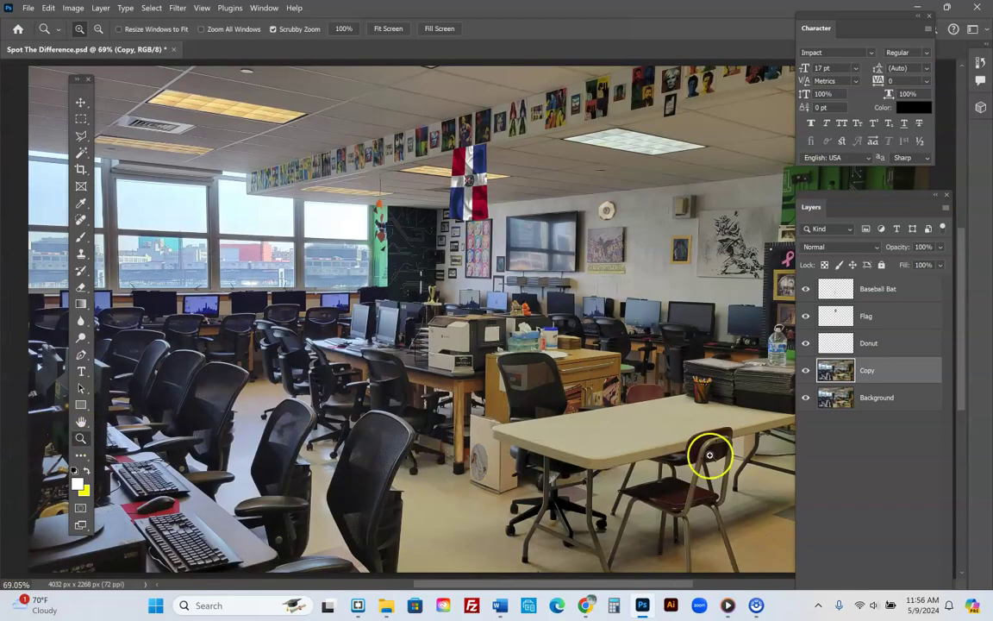
# Compare the whole classroom image with the Copy layer shown and hidden, leaving that layer hidden.
pyautogui.click(806, 370)
pyautogui.click(806, 370)
pyautogui.click(806, 370)
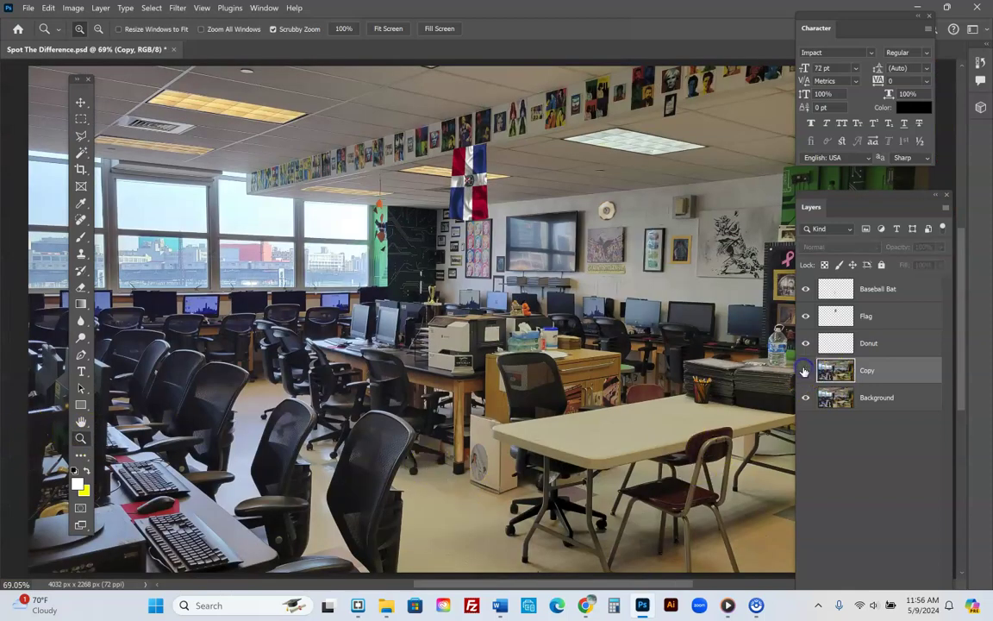
pyautogui.click(806, 369)
pyautogui.click(805, 370)
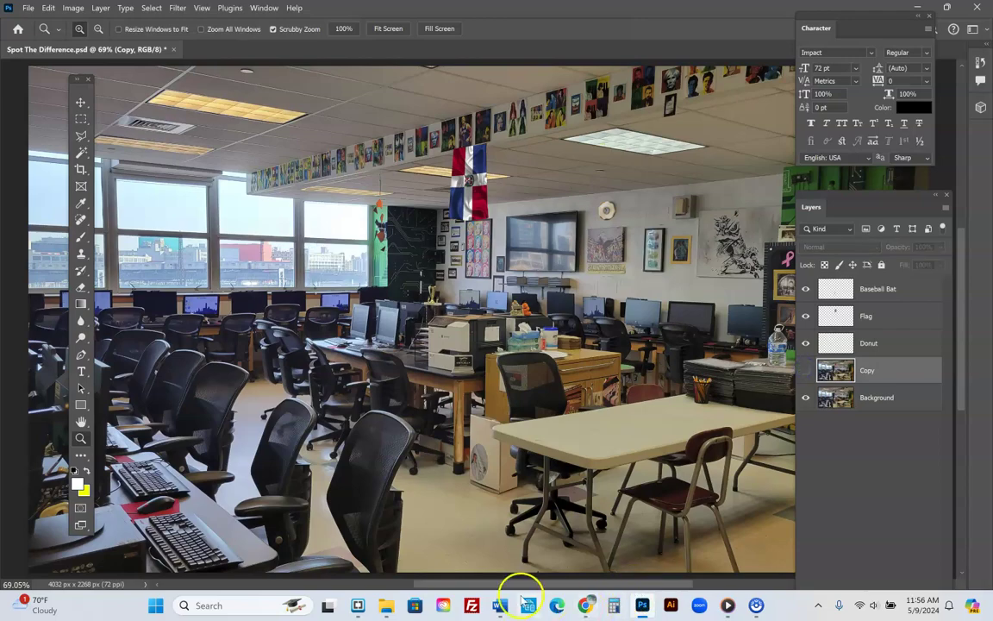
# Switch back to Word and, following the existing document, list Baseball Bat and Donut Clock on separate lines below the new document's Hidden Objects heading.
pyautogui.moveTo(509, 603)
pyautogui.click(575, 555)
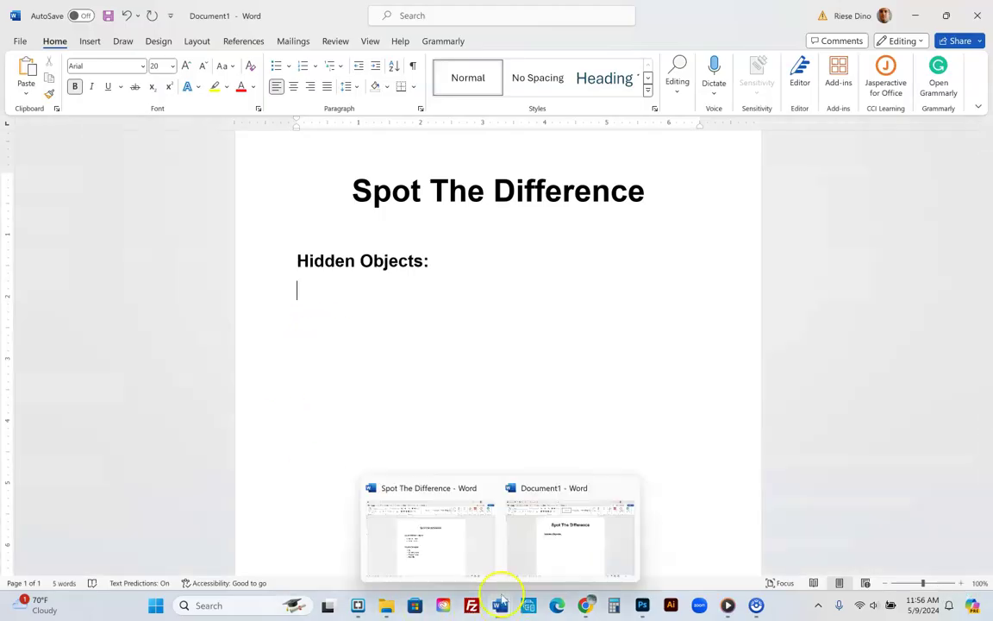
pyautogui.click(455, 532)
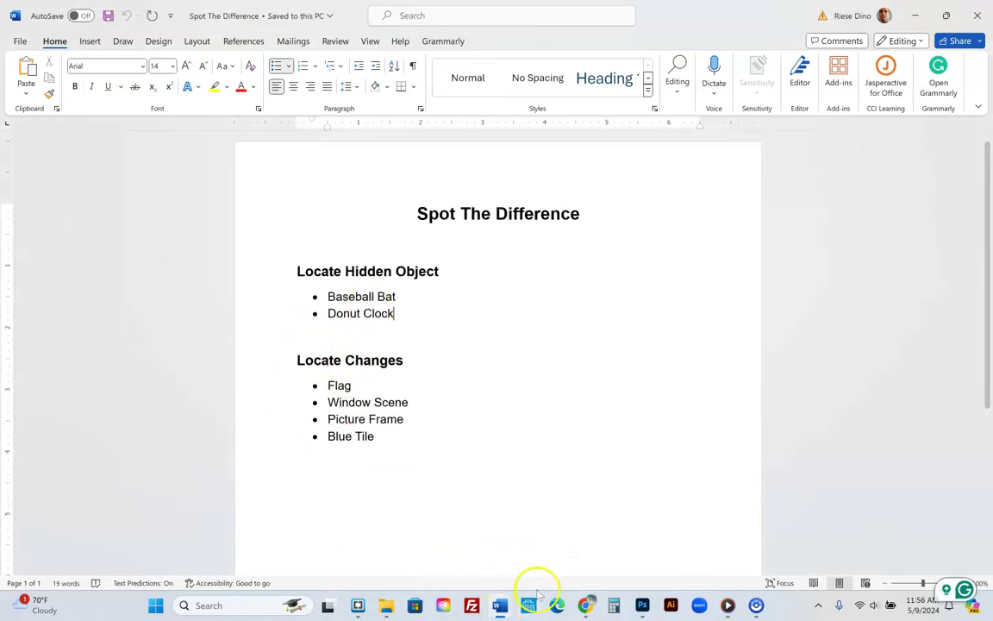
pyautogui.moveTo(541, 585)
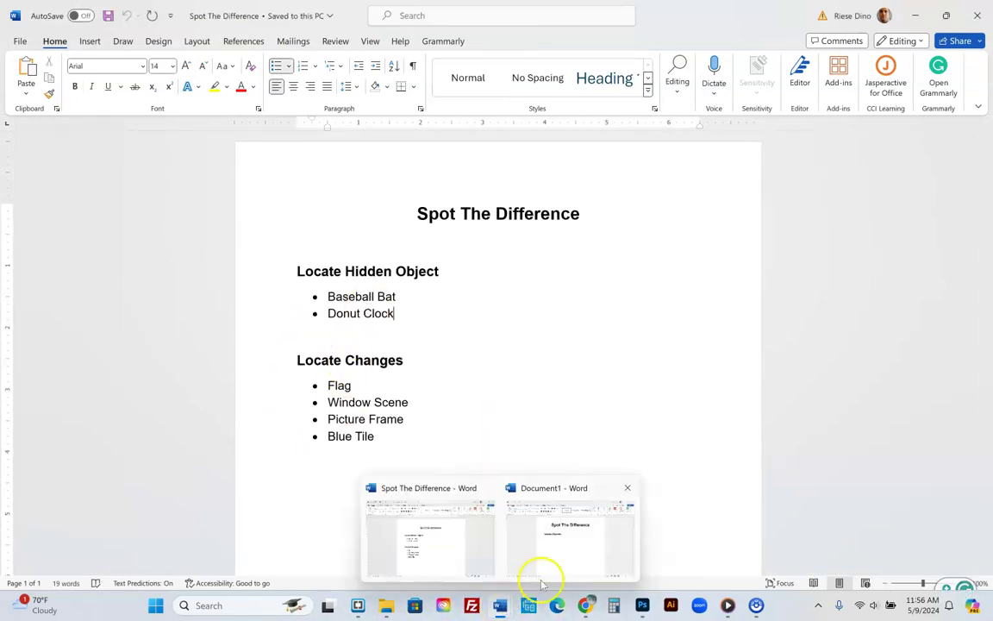
pyautogui.click(569, 534)
pyautogui.write('B')
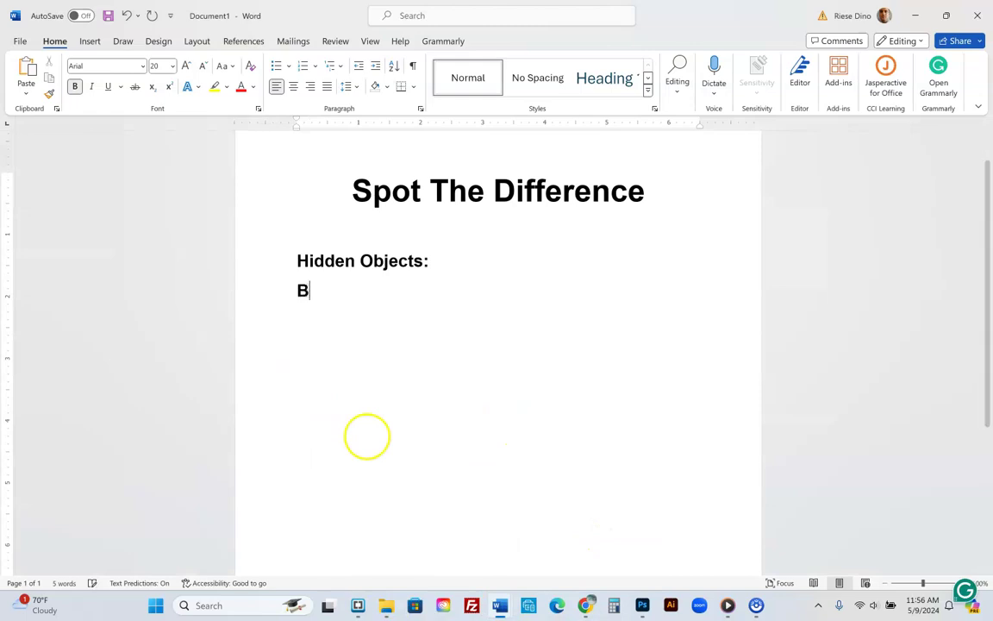
pyautogui.write('aseball Bat')
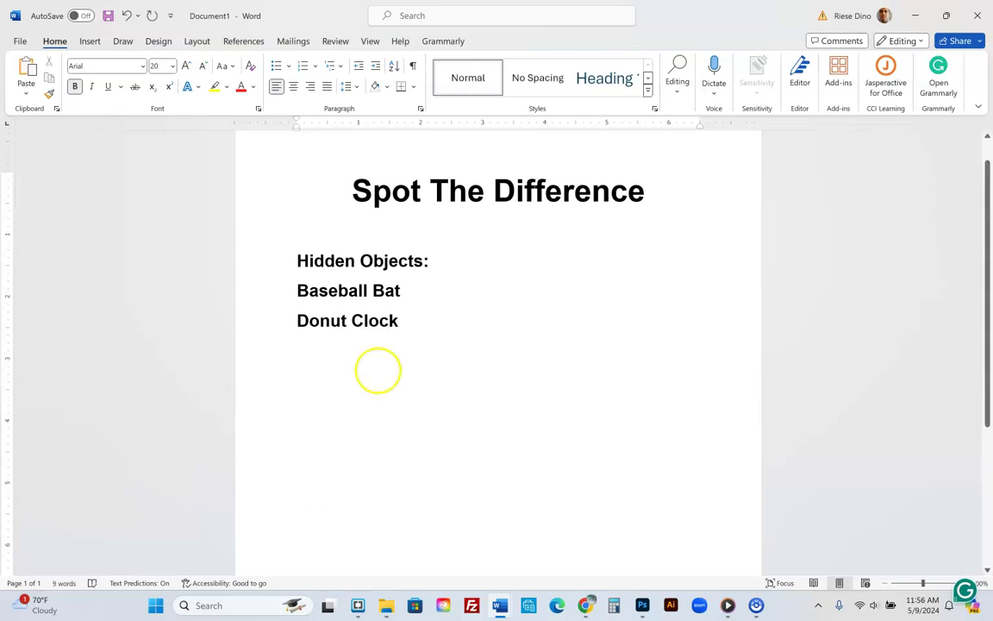
# Remove the bold from the Baseball Bat and Donut Clock lines and set them to 16 pt.
pyautogui.moveTo(405, 323); pyautogui.dragTo(288, 293)
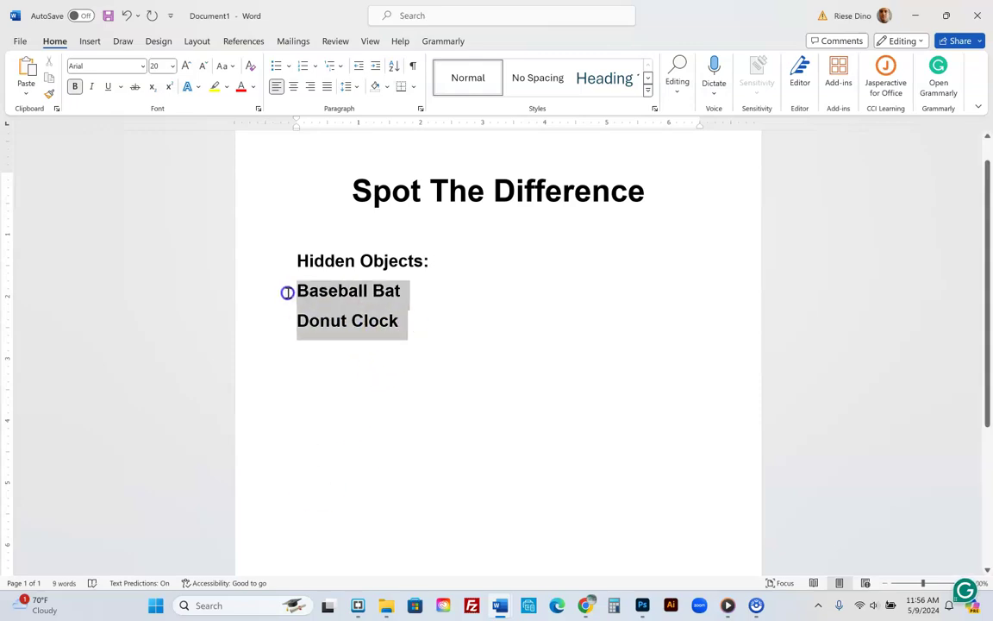
pyautogui.click(74, 86)
pyautogui.click(172, 67)
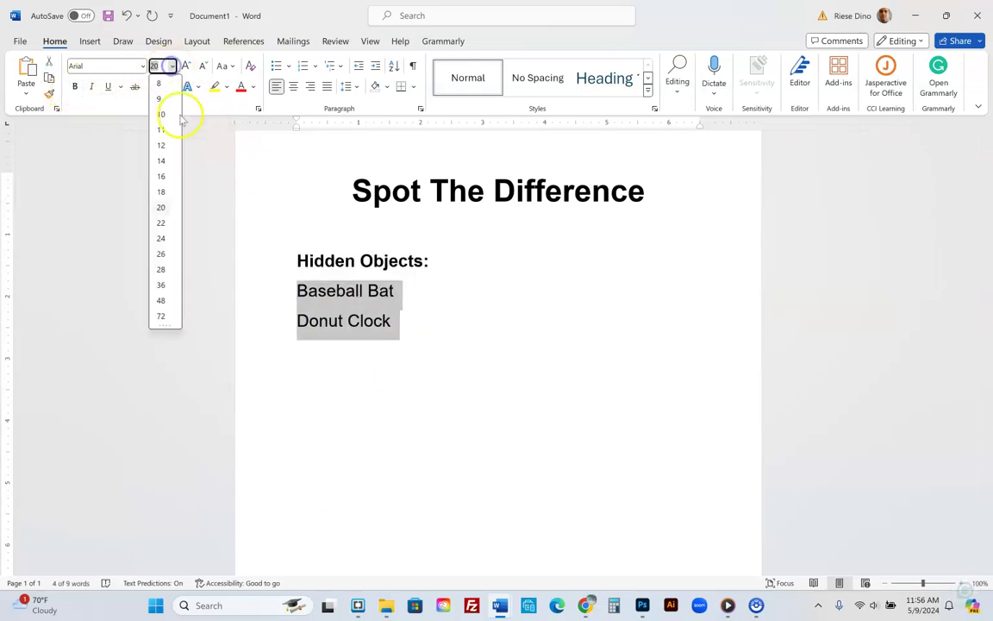
pyautogui.click(161, 176)
pyautogui.click(340, 326)
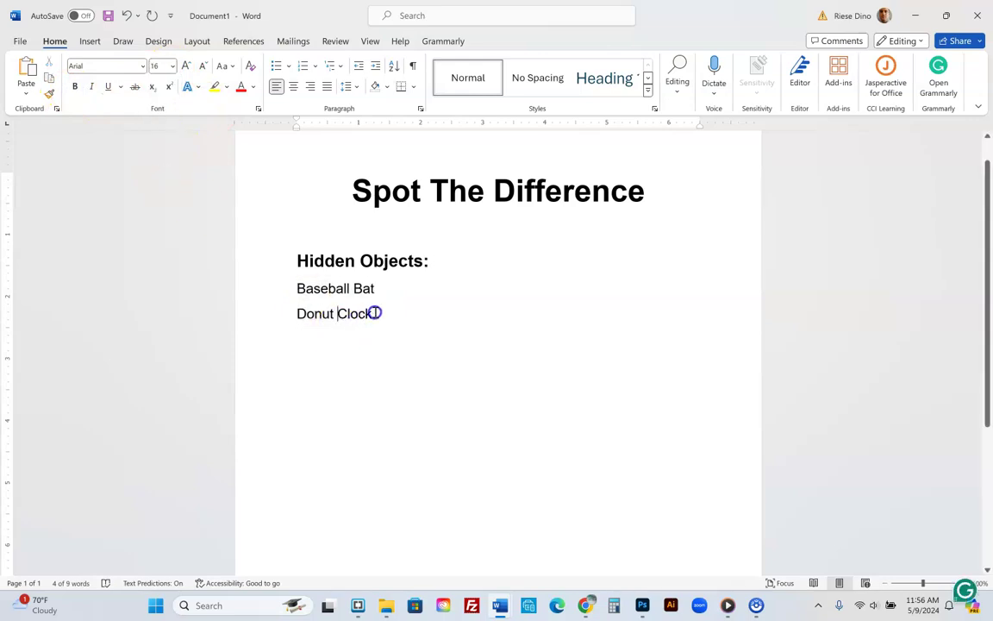
# Format the Baseball Bat and Donut Clock lines as a list with round bullets.
pyautogui.moveTo(375, 313); pyautogui.dragTo(299, 288)
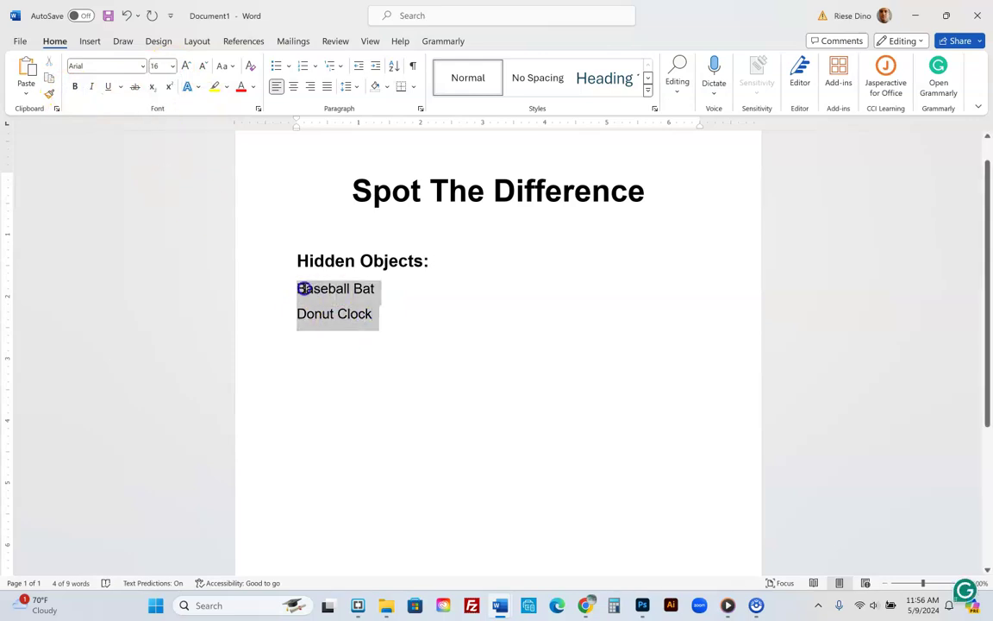
pyautogui.click(290, 67)
pyautogui.click(318, 106)
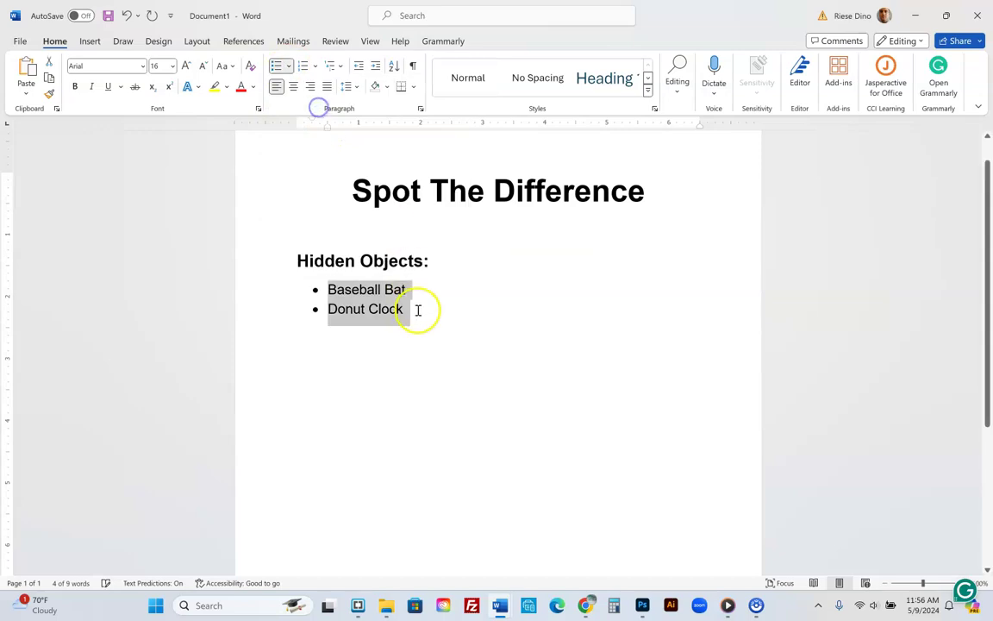
# End the bulleted list after Donut Clock and start an unbulleted paragraph with blank space above it.
pyautogui.click(416, 321)
pyautogui.press('Return')
pyautogui.press('Return')
pyautogui.press('Return')
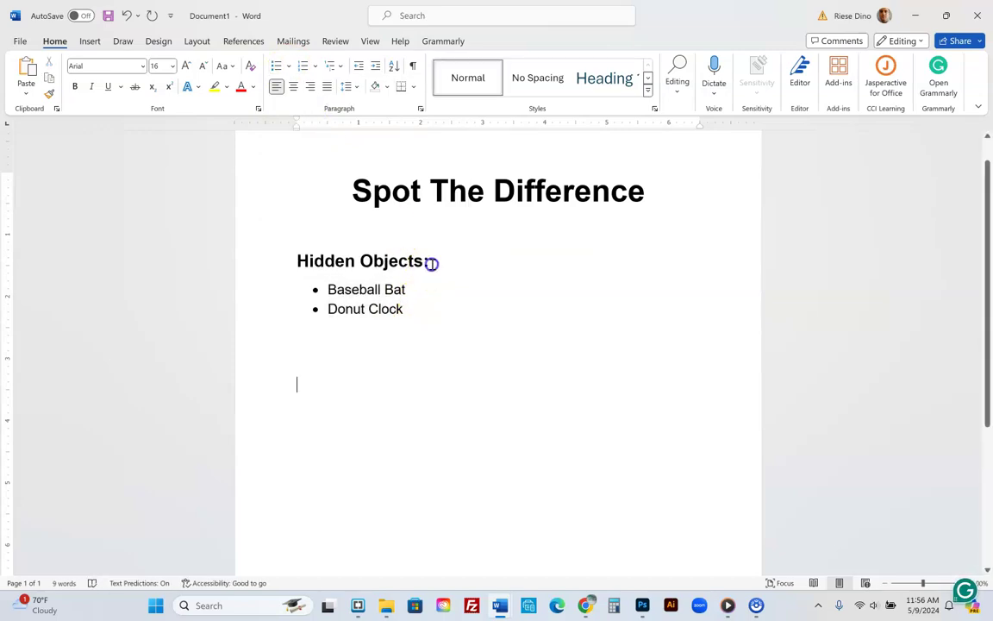
# Copy the "Hidden Objects:" heading and check the wording of the second heading in the existing Spot The Difference document.
pyautogui.moveTo(430, 264); pyautogui.dragTo(302, 266)
pyautogui.rightClick(304, 269)
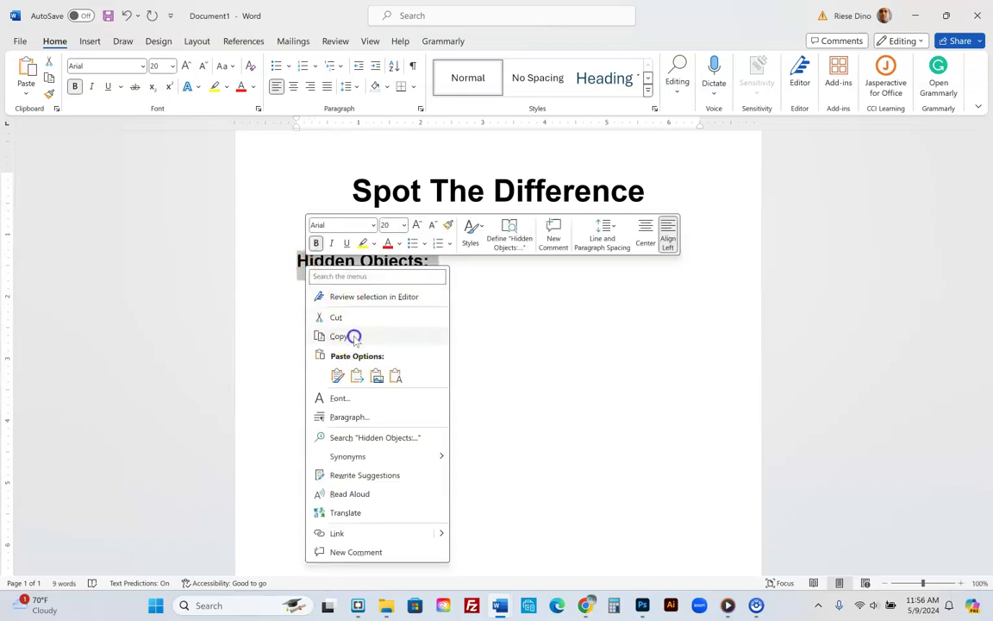
pyautogui.click(354, 337)
pyautogui.moveTo(501, 607)
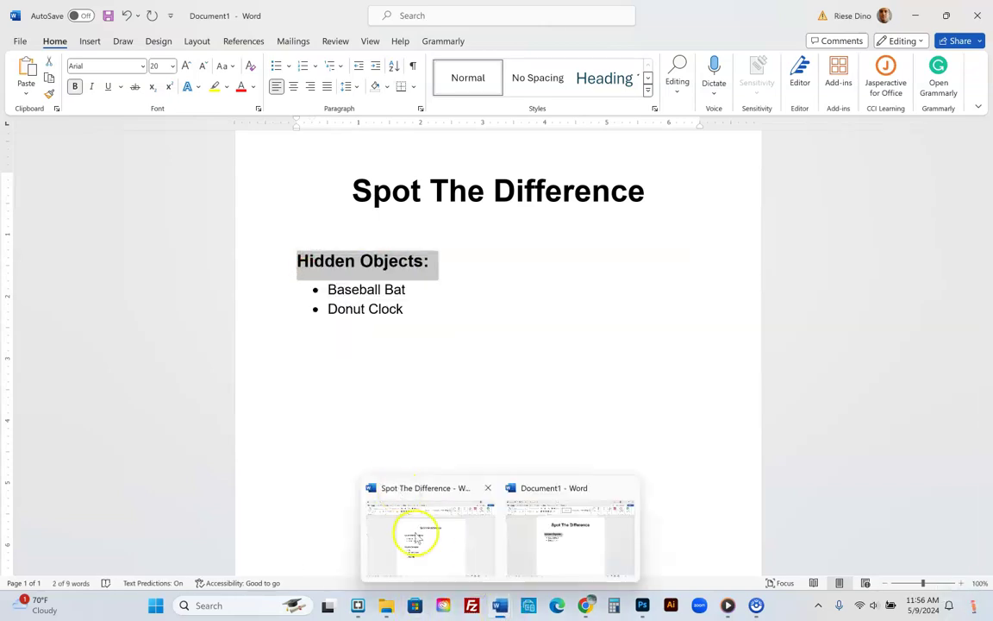
pyautogui.click(410, 525)
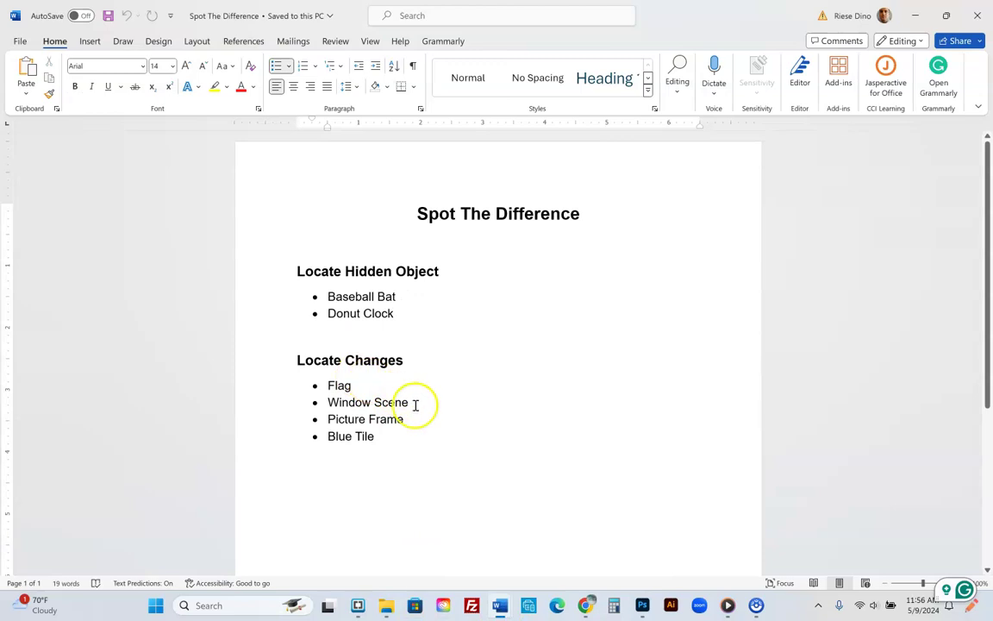
pyautogui.click(383, 371)
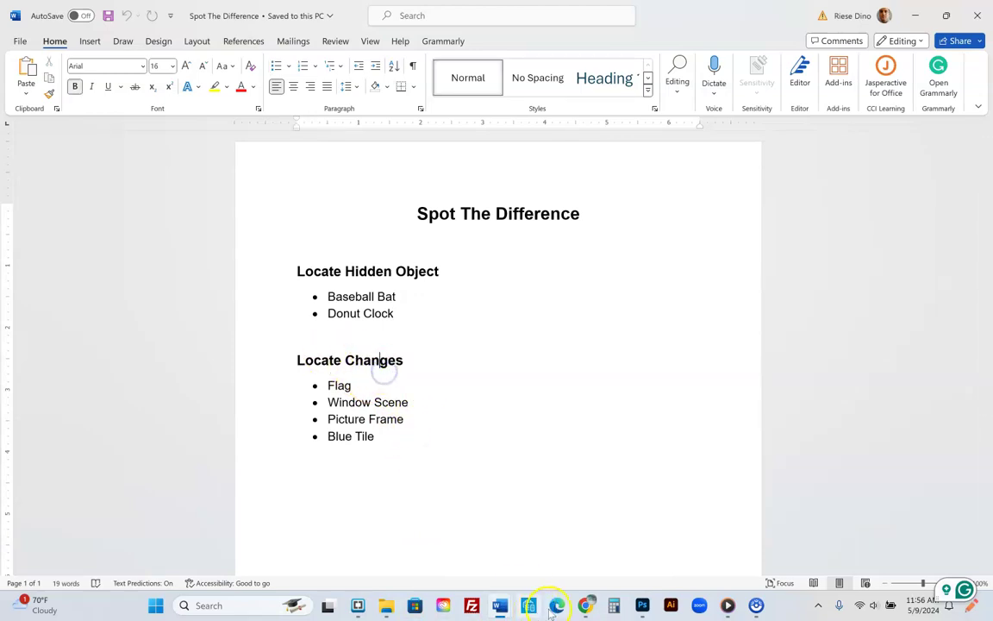
# Paste the copied heading below the bulleted list in the new document, reword it as "Locate Changes:" and start a new line under it.
pyautogui.moveTo(512, 609)
pyautogui.click(556, 556)
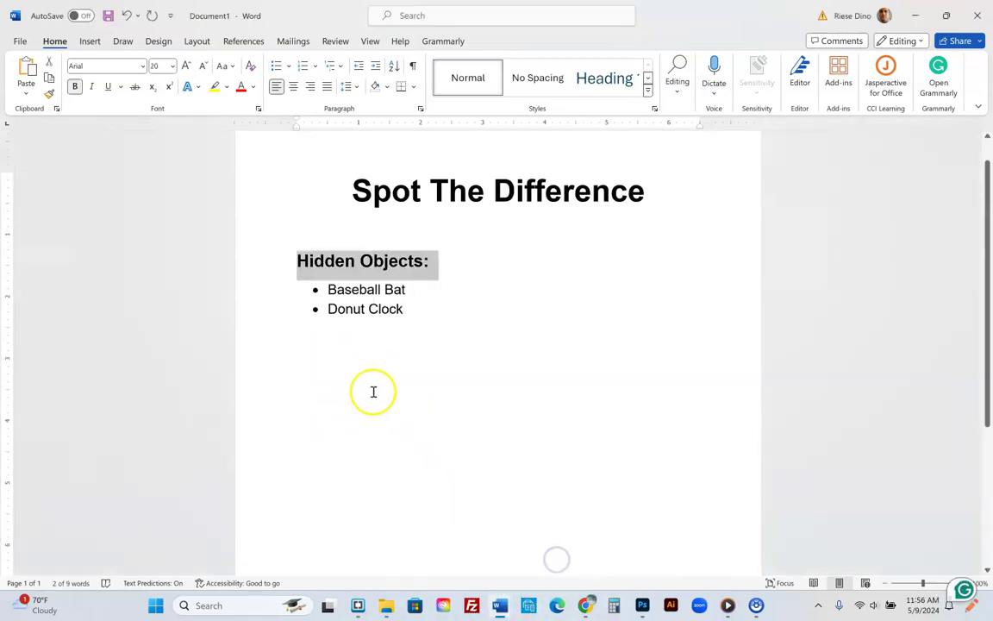
pyautogui.click(351, 377)
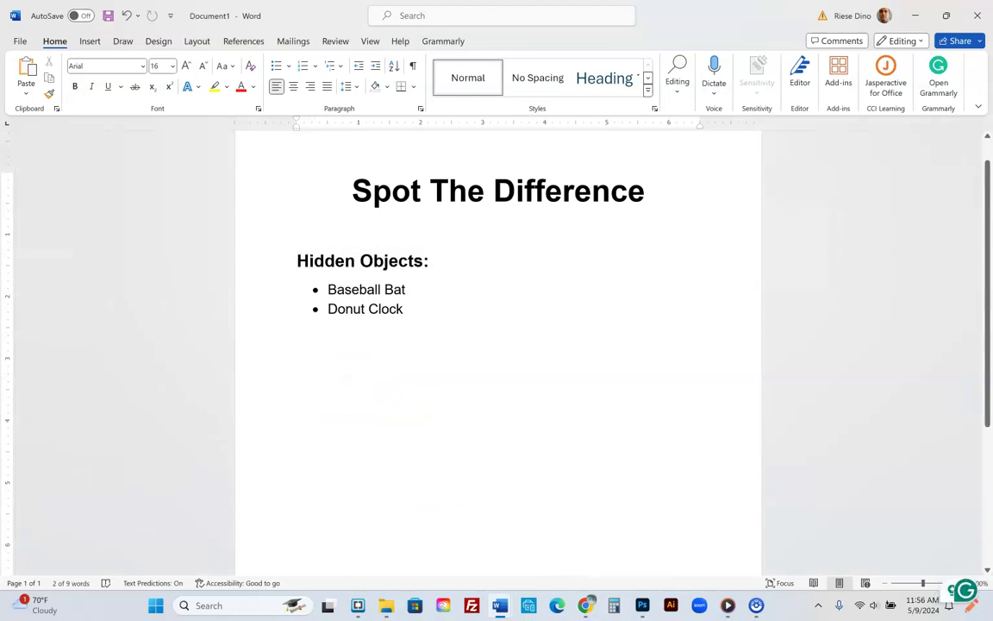
pyautogui.hotkey('ctrl', 'v')
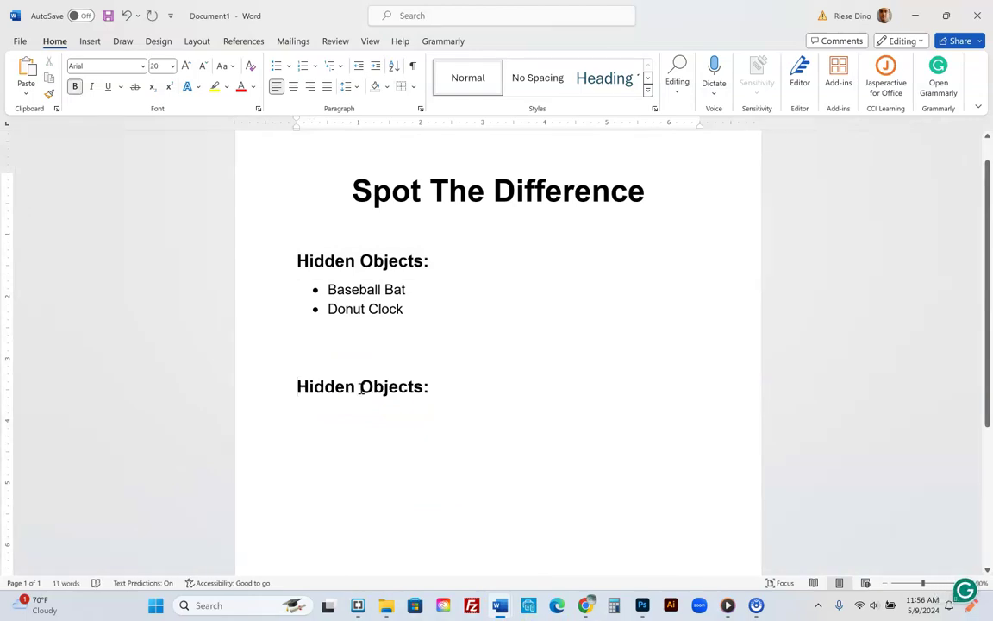
pyautogui.press('BackSpace')
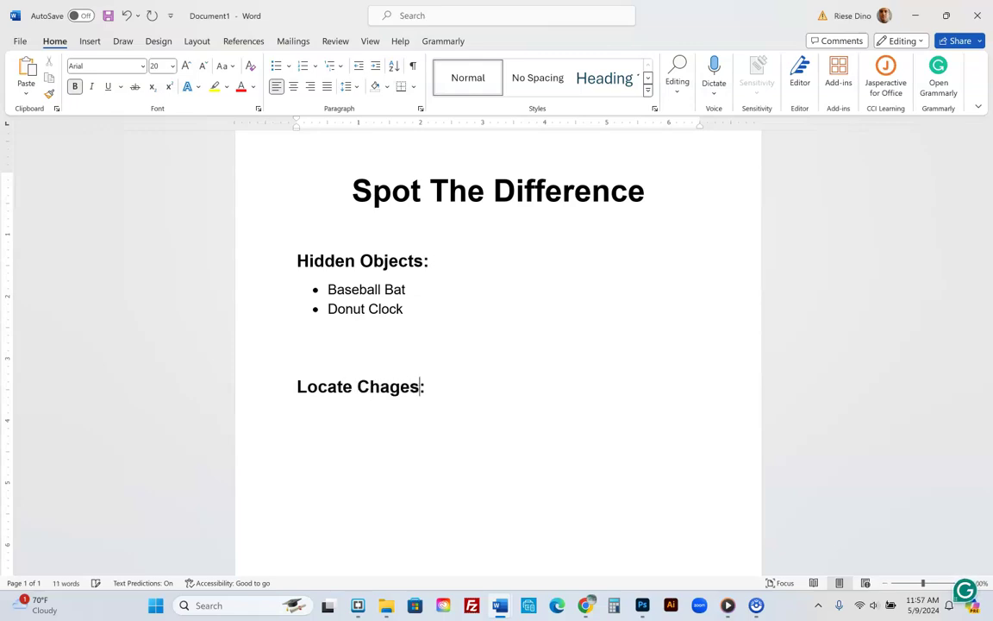
pyautogui.click(433, 389)
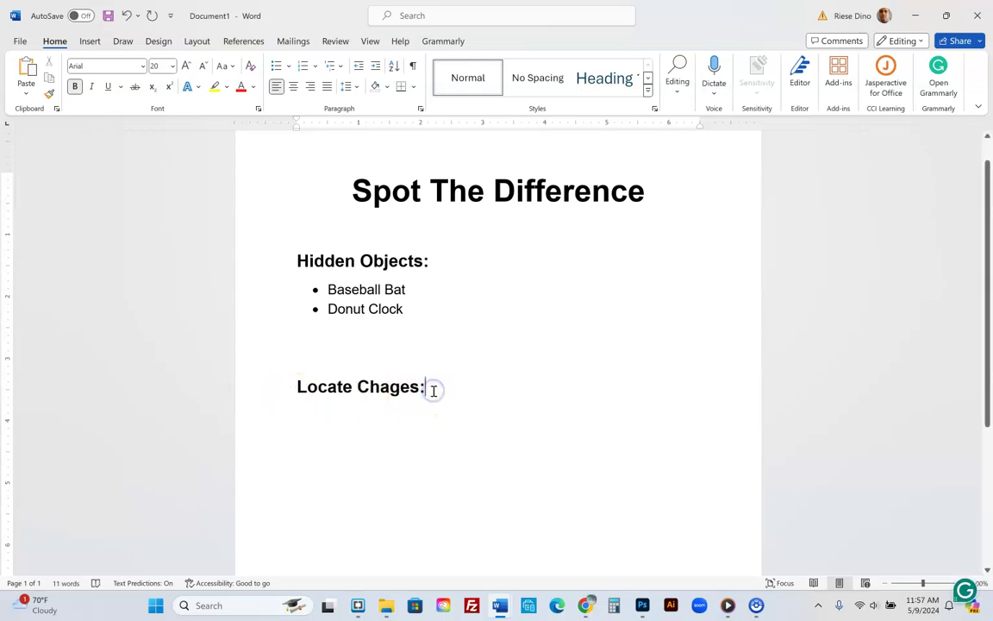
pyautogui.press('Return')
pyautogui.rightClick(398, 387)
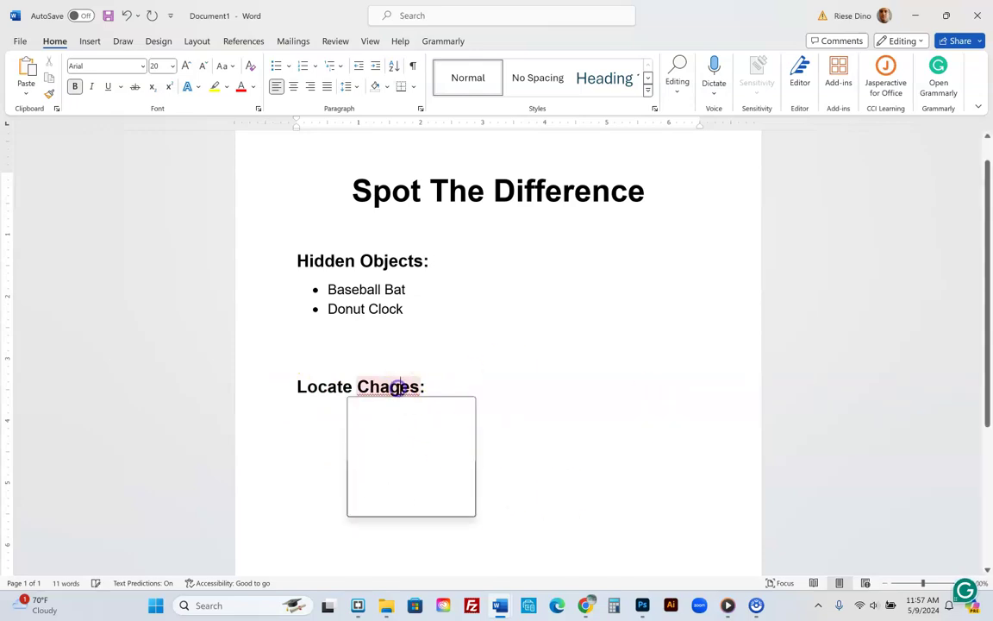
pyautogui.click(382, 430)
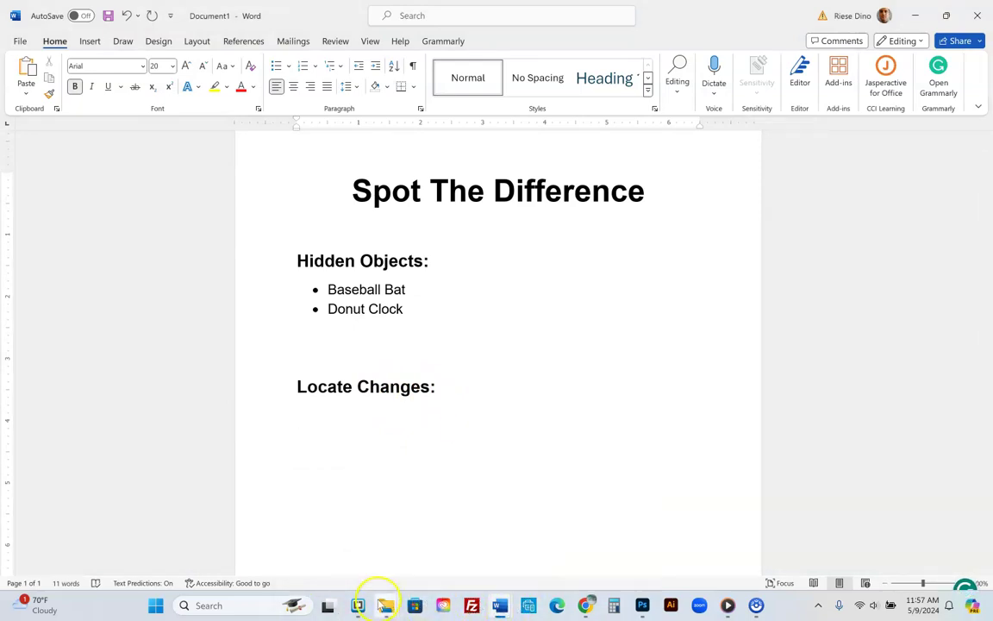
# Check the items listed under the Locate Changes heading in the existing Spot The Difference document.
pyautogui.moveTo(369, 607)
pyautogui.moveTo(509, 611)
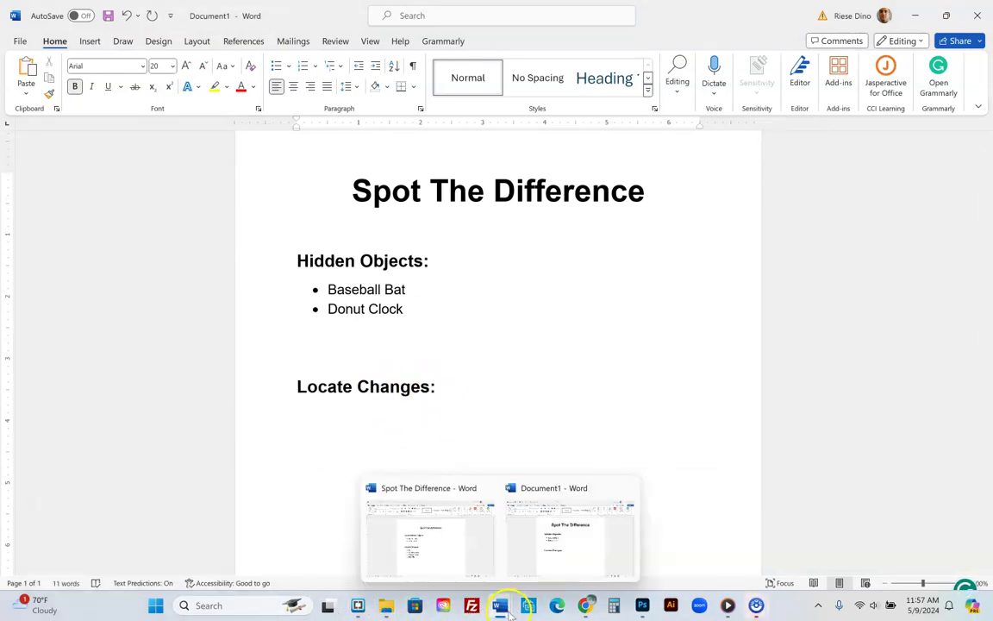
pyautogui.click(442, 552)
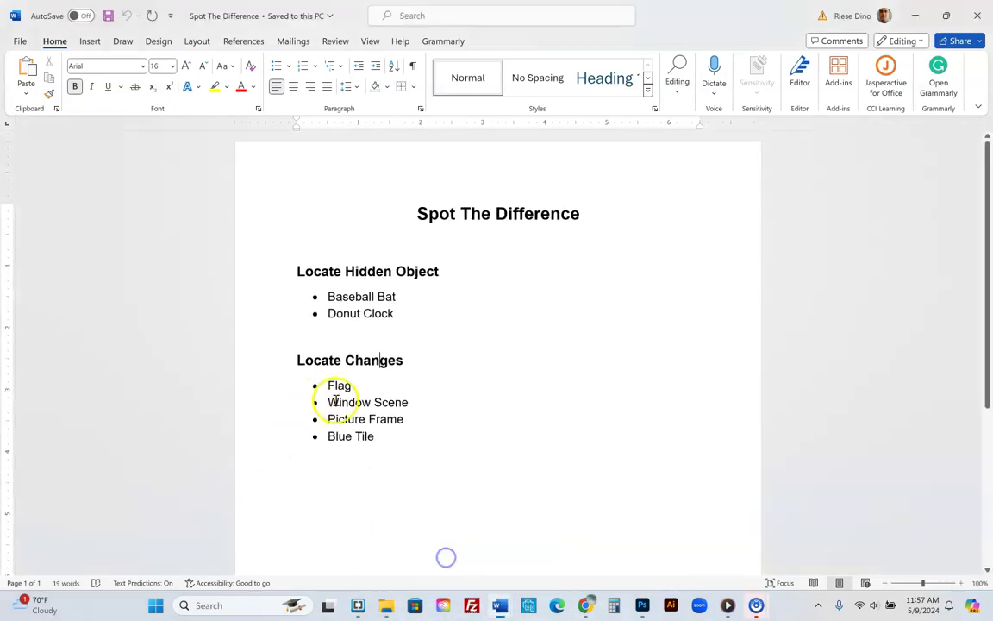
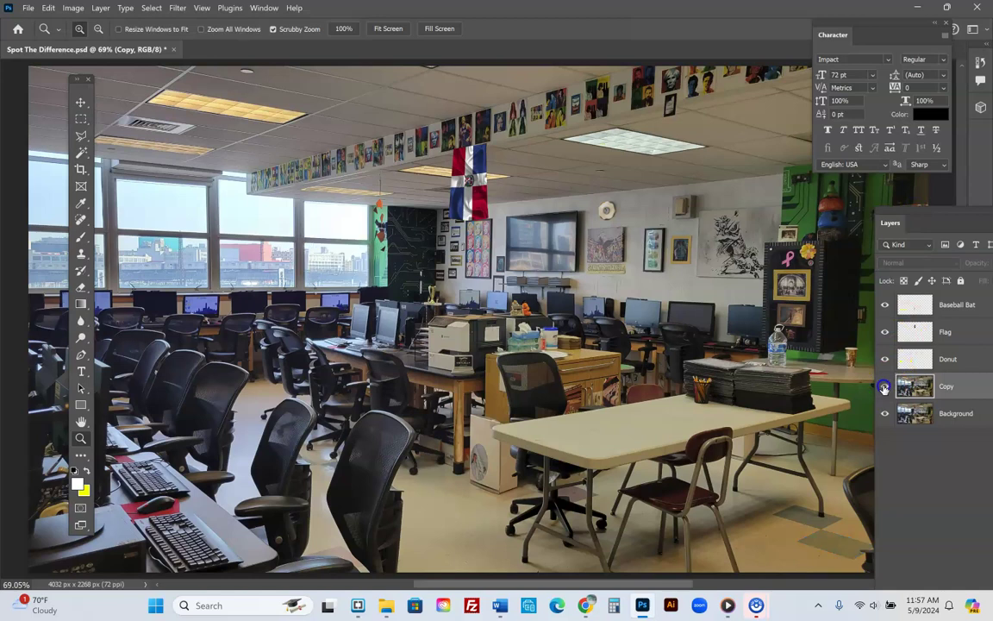
# In Photoshop, toggle the Copy, Flag and Baseball Bat layers to examine how the edited classroom image differs from the original.
pyautogui.click(883, 389)
pyautogui.click(883, 389)
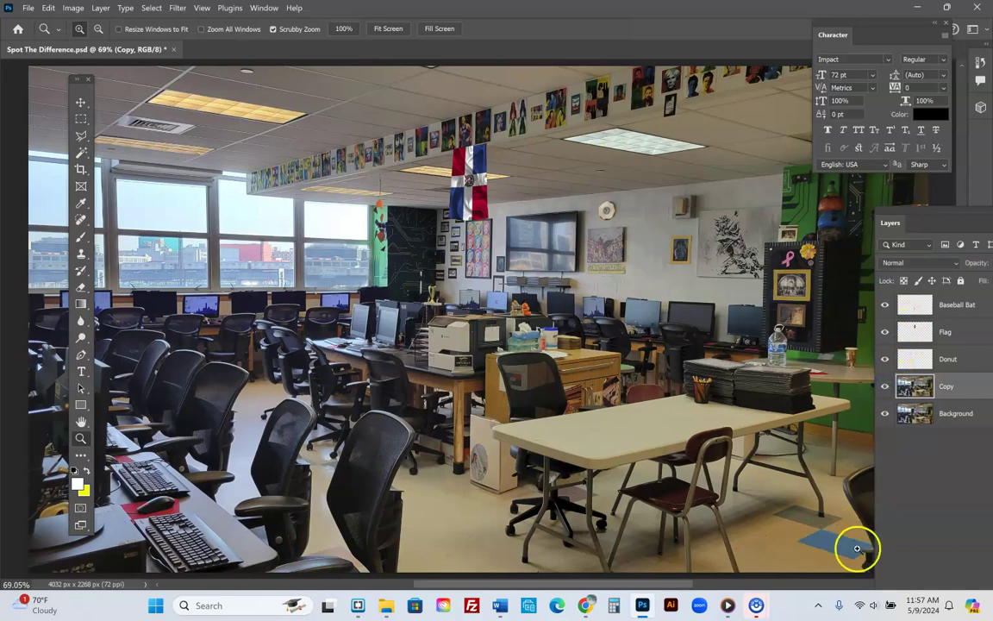
pyautogui.click(883, 385)
pyautogui.click(883, 385)
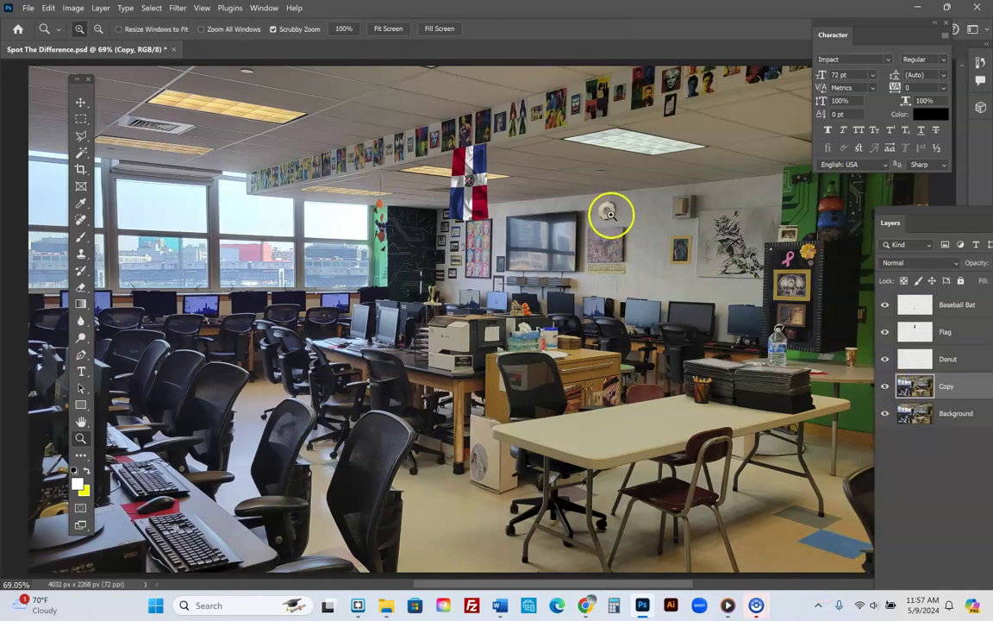
pyautogui.click(885, 332)
pyautogui.click(885, 333)
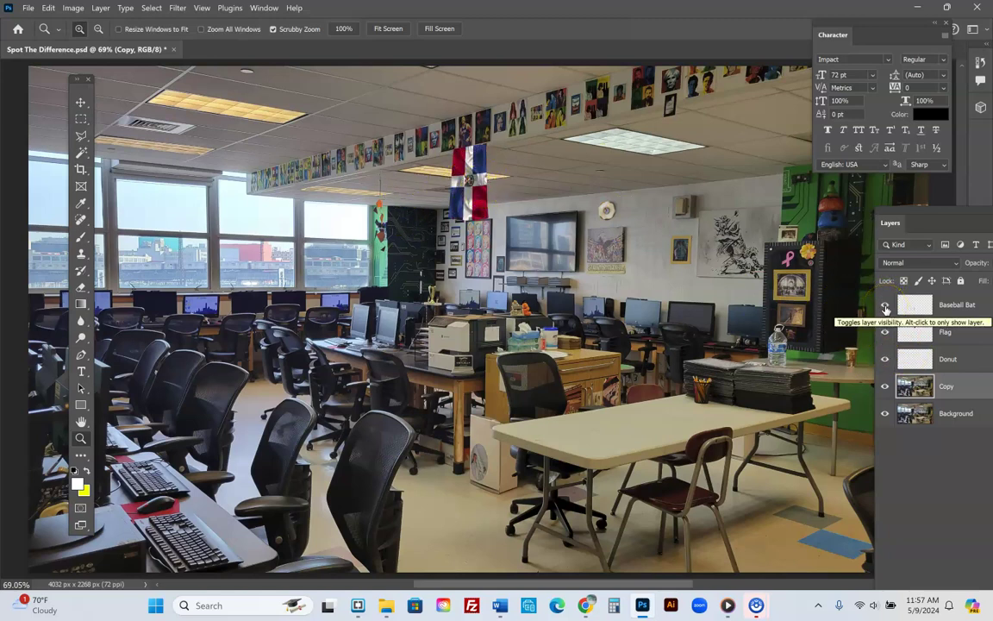
pyautogui.click(885, 387)
pyautogui.click(884, 387)
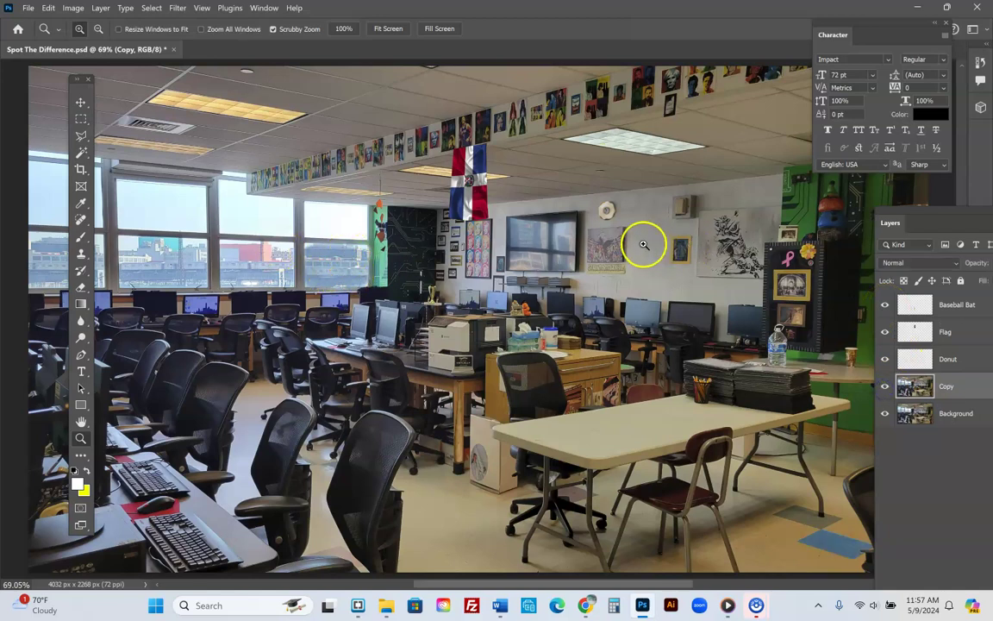
pyautogui.click(884, 389)
pyautogui.click(884, 388)
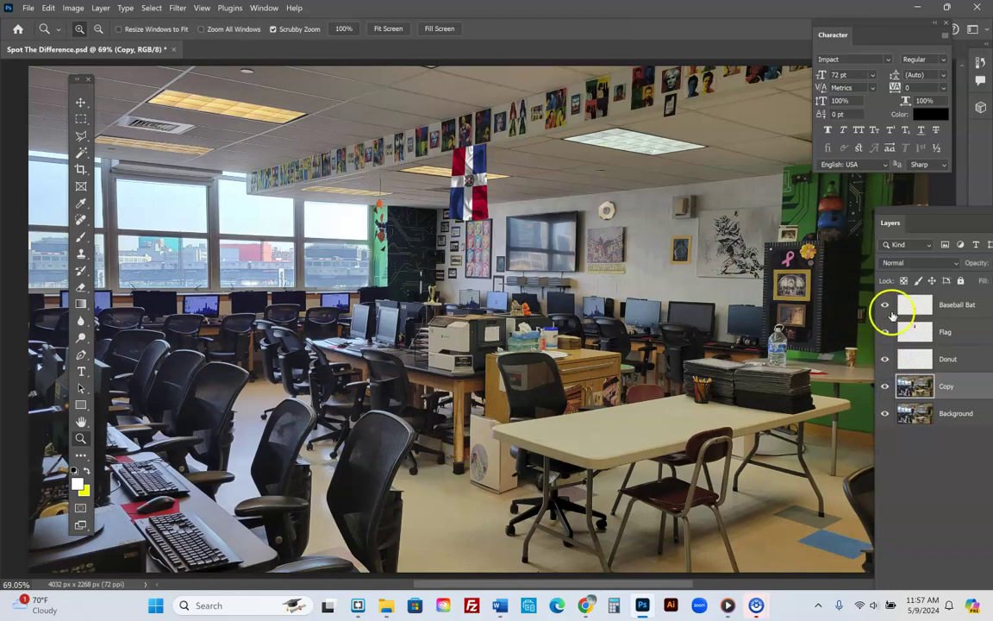
pyautogui.click(885, 305)
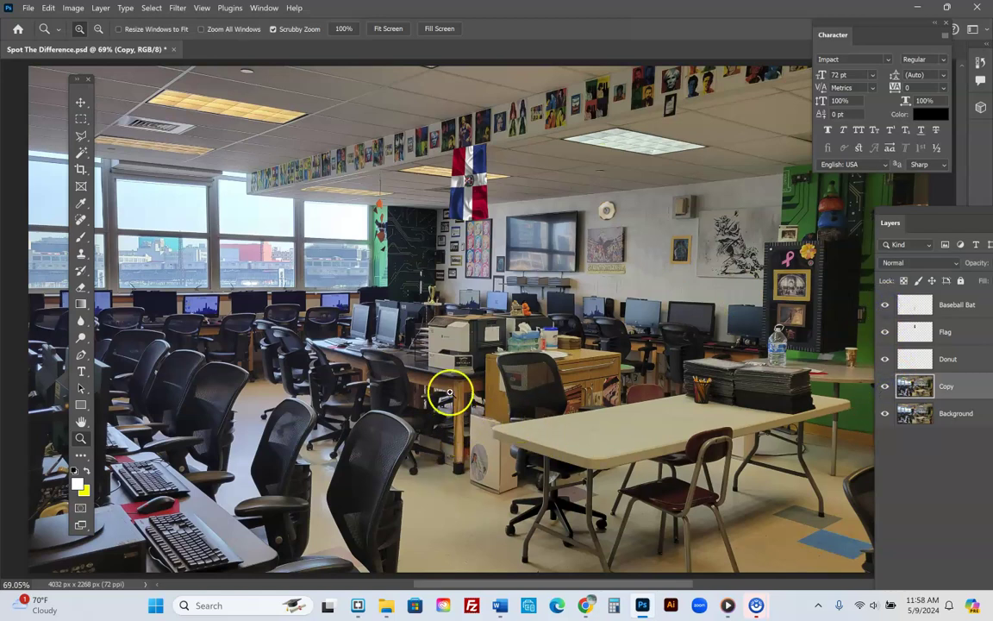
pyautogui.moveTo(467, 419); pyautogui.dragTo(423, 388)
# Switch to Word and enter "Flag" at 16 pt under the "Locate Changes:" heading in the new document, following the existing document's list.
pyautogui.moveTo(499, 610)
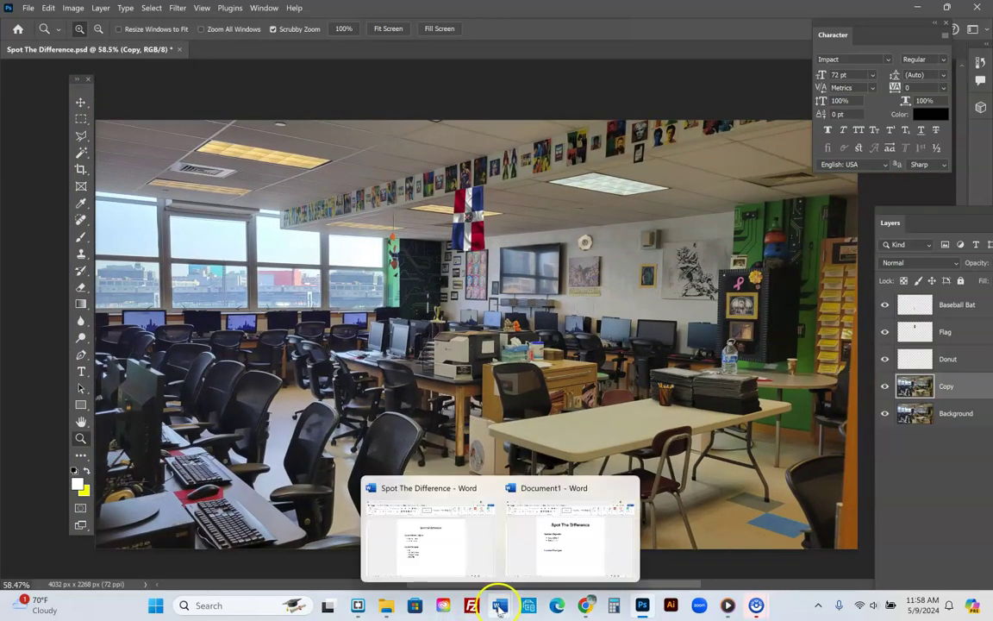
pyautogui.click(556, 540)
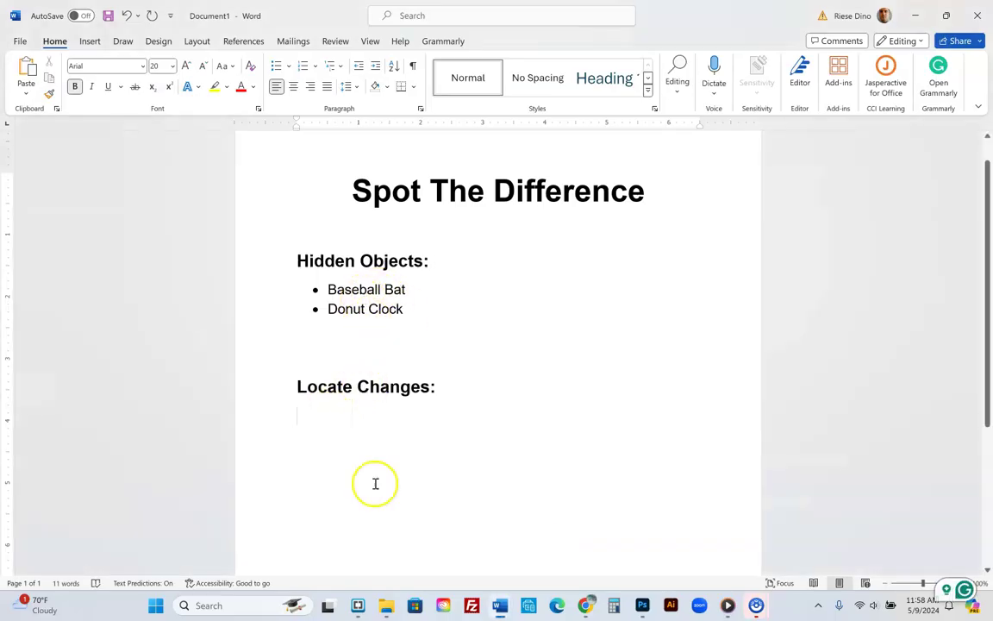
pyautogui.moveTo(499, 605)
pyautogui.click(421, 548)
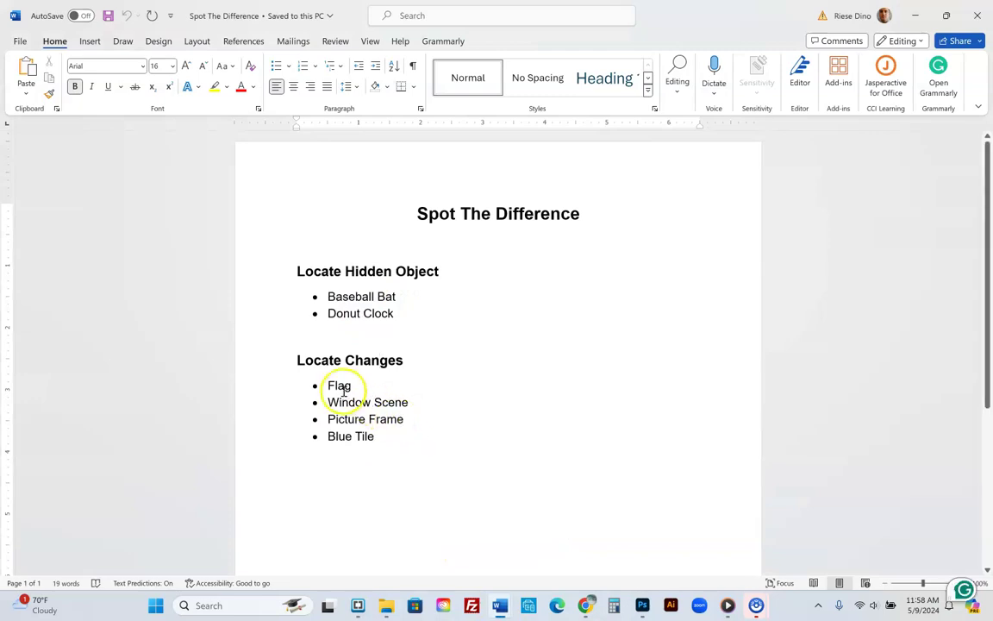
pyautogui.click(529, 606)
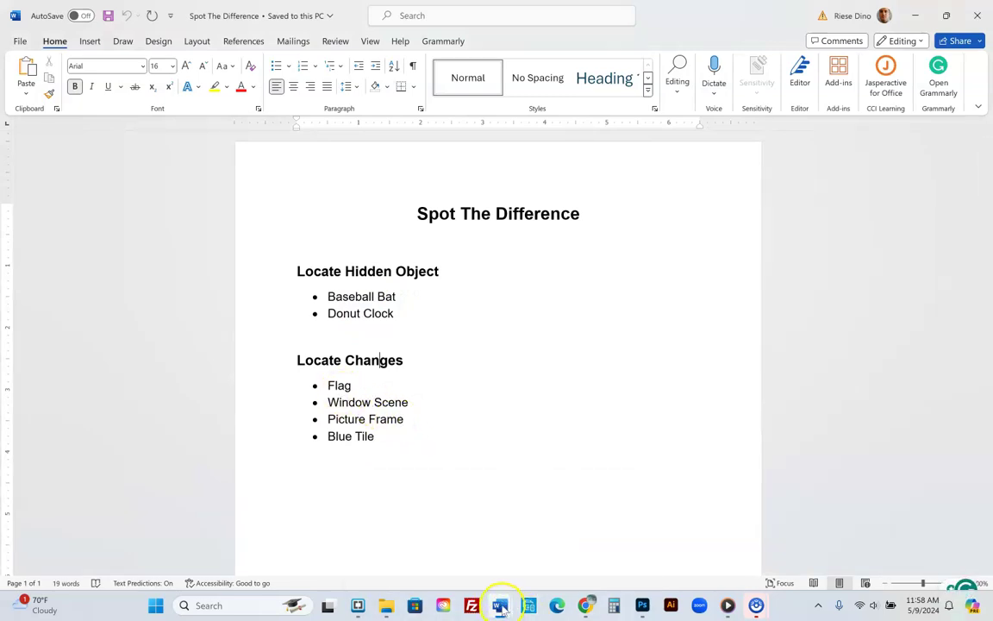
pyautogui.click(567, 567)
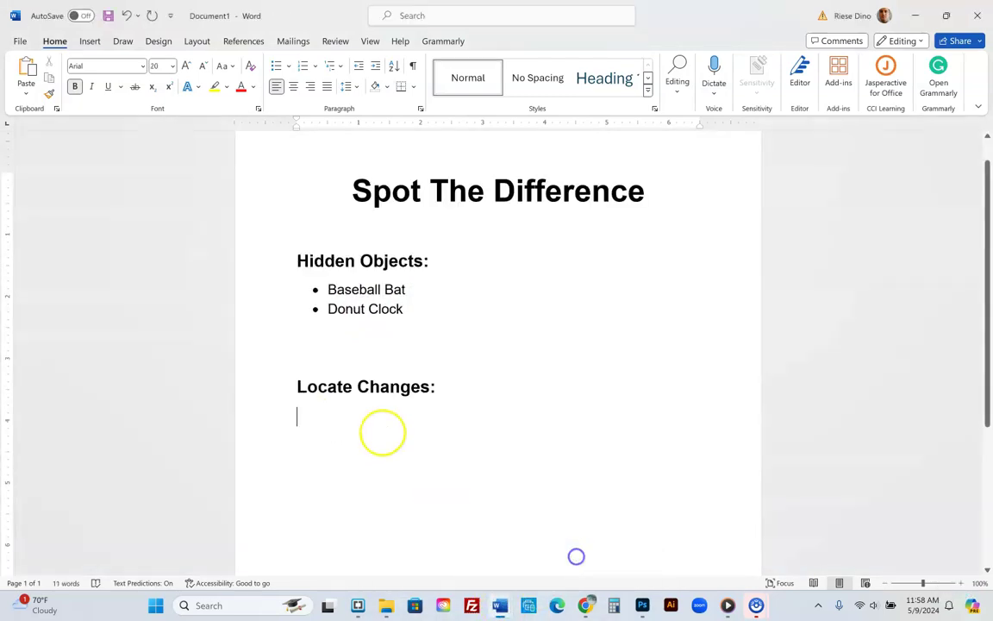
pyautogui.click(173, 66)
pyautogui.click(168, 173)
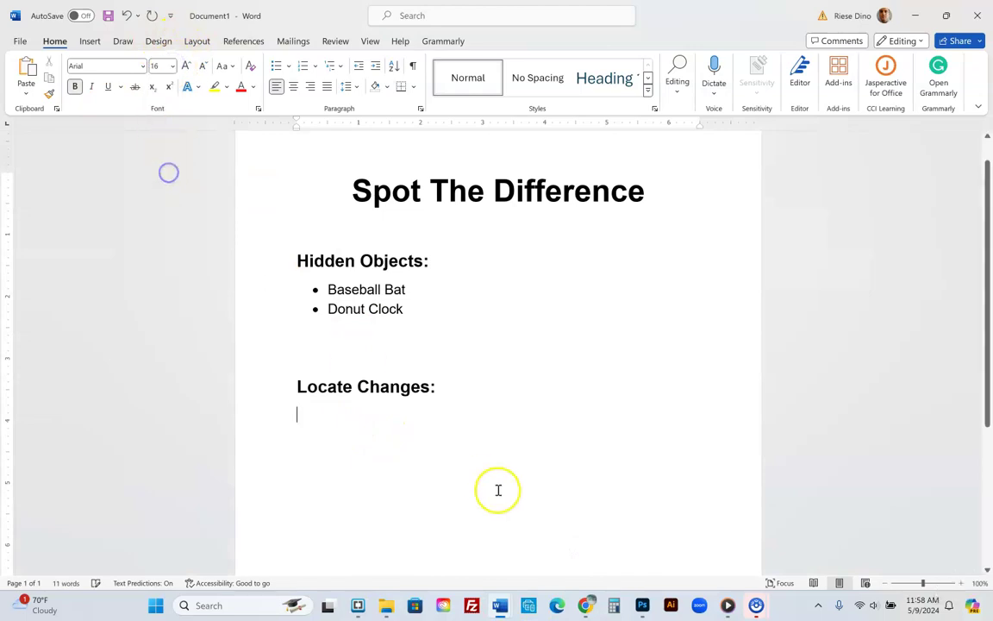
pyautogui.write('Flag')
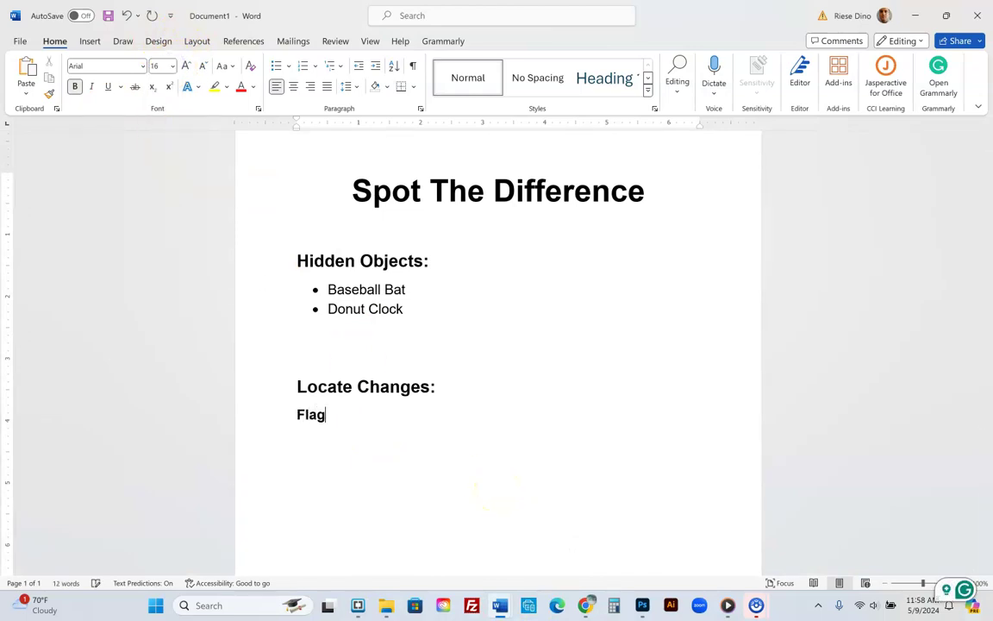
# Add "Window Scene", "Picture Frame" and "Blue Tile" on separate lines below Flag, using the existing document's list as reference.
pyautogui.click(498, 606)
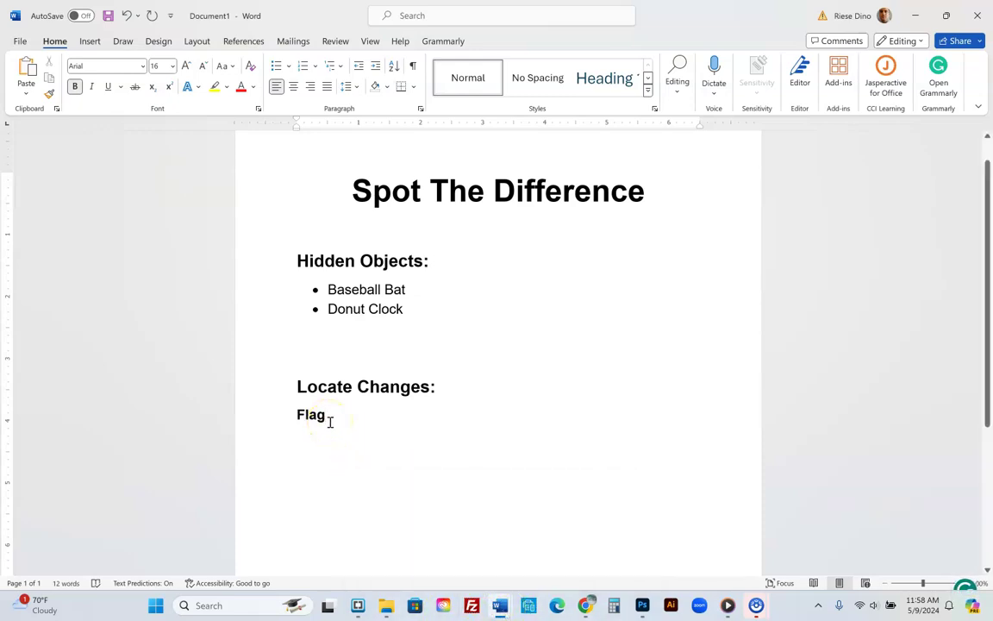
pyautogui.press('Return')
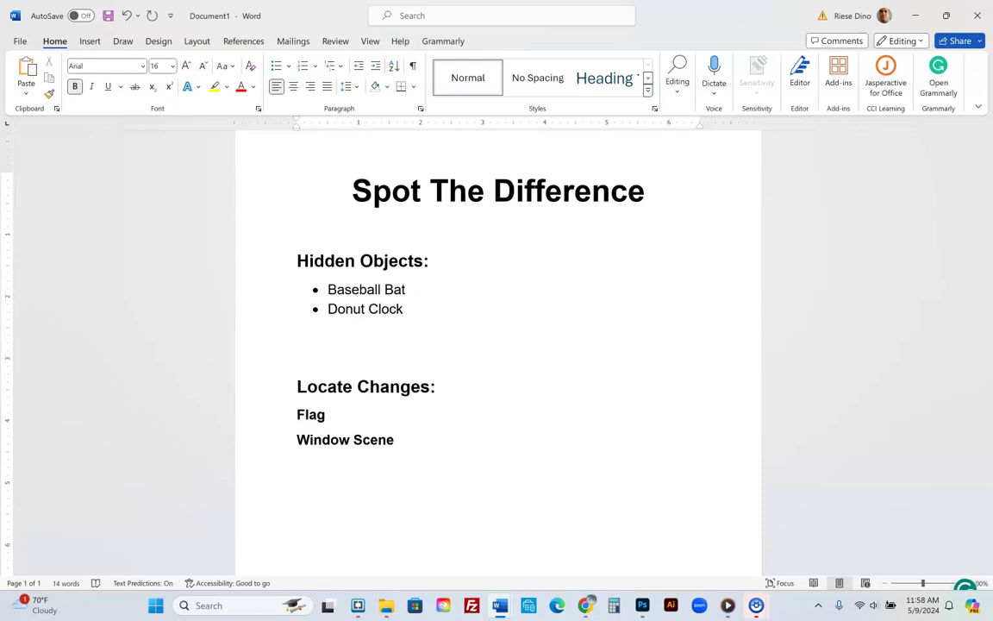
pyautogui.moveTo(500, 604)
pyautogui.click(461, 569)
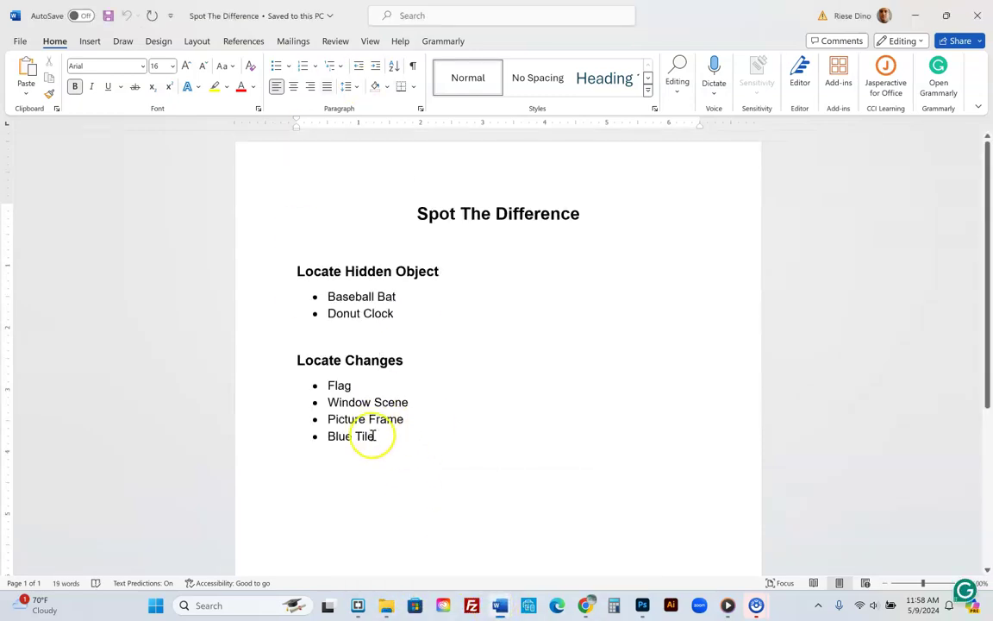
pyautogui.moveTo(499, 602)
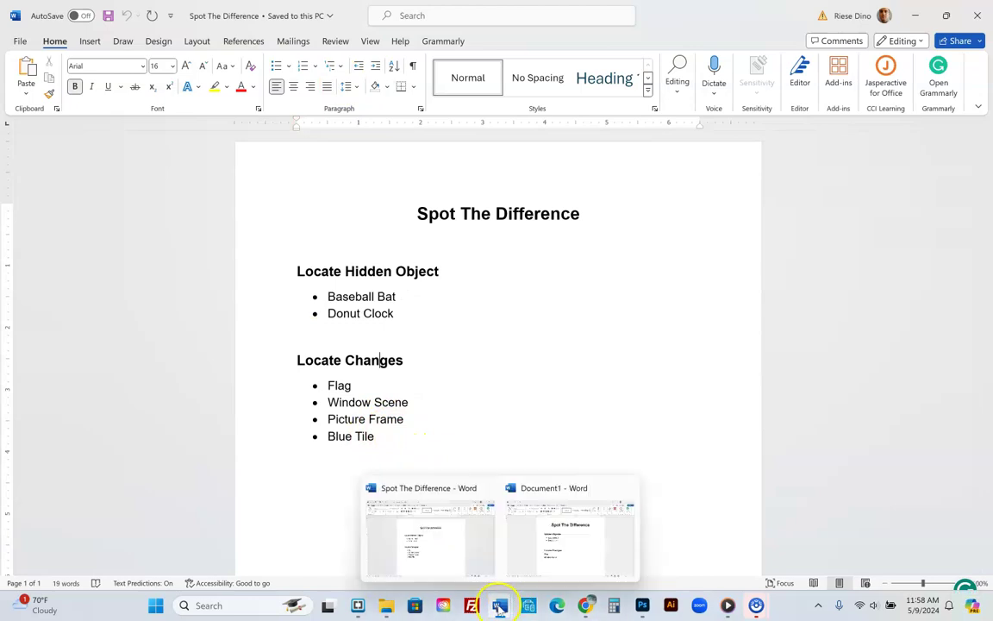
pyautogui.click(577, 553)
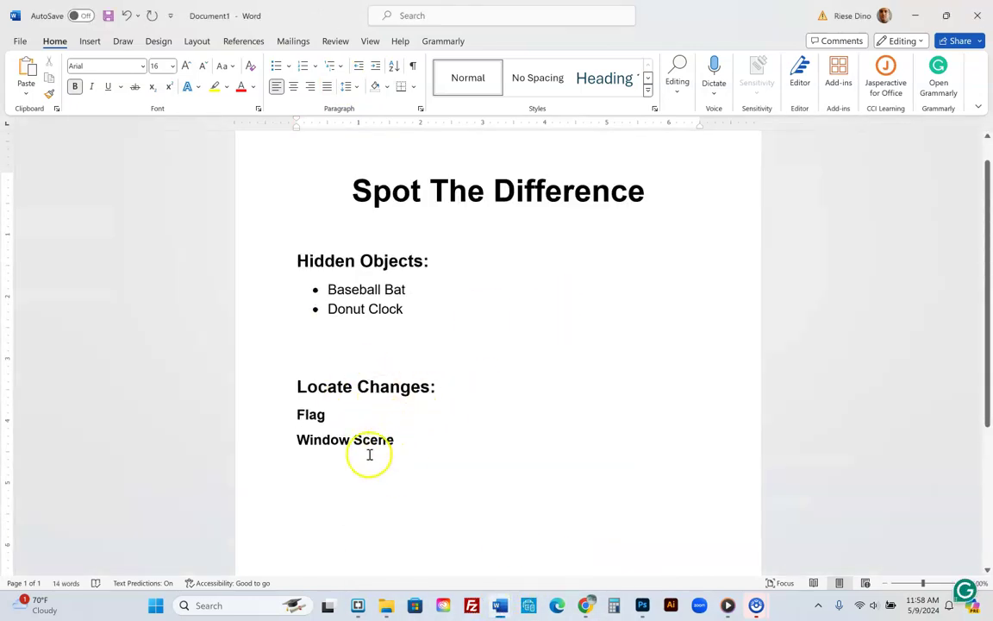
pyautogui.write('Picture Fram')
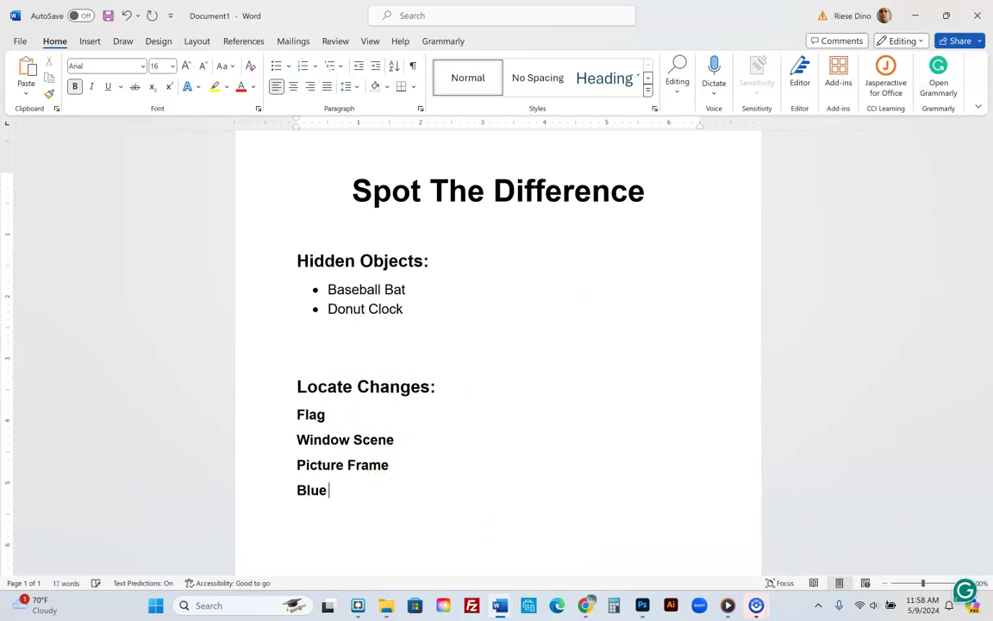
pyautogui.write('e')
# Remove the bold from the four lines from Flag to Blue Tile.
pyautogui.moveTo(362, 488); pyautogui.dragTo(288, 425)
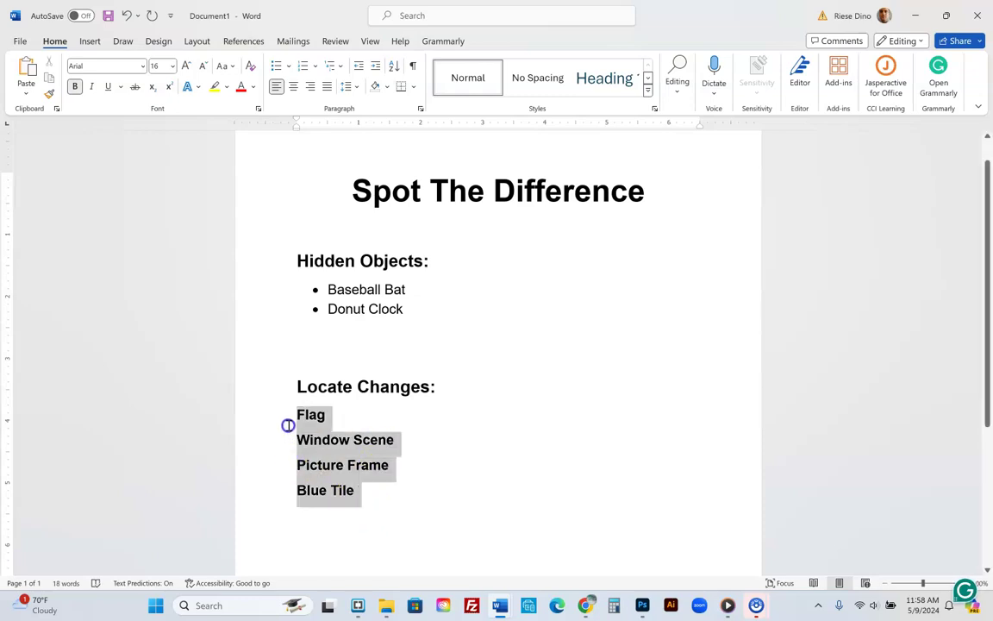
pyautogui.click(74, 86)
pyautogui.click(327, 414)
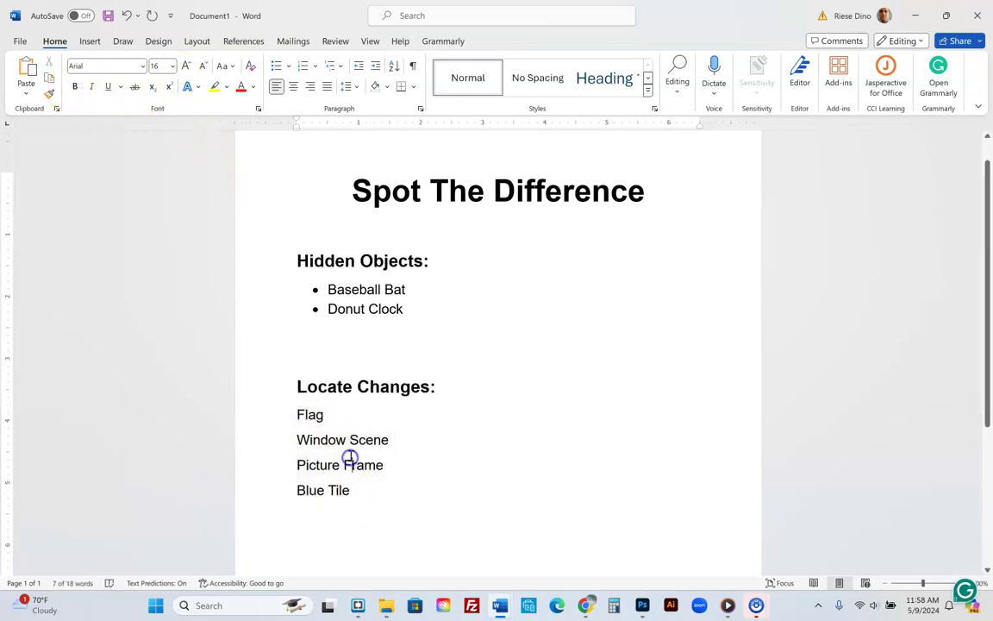
# Format the Flag, Window Scene, Picture Frame and Blue Tile lines as a list with round bullets.
pyautogui.moveTo(359, 492); pyautogui.dragTo(302, 426)
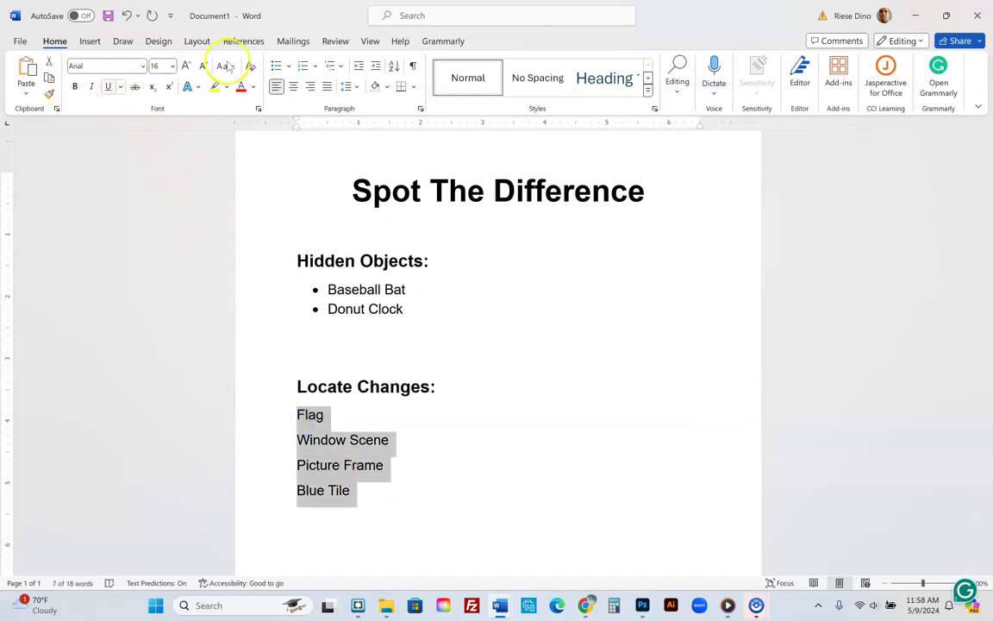
pyautogui.click(290, 69)
pyautogui.click(287, 110)
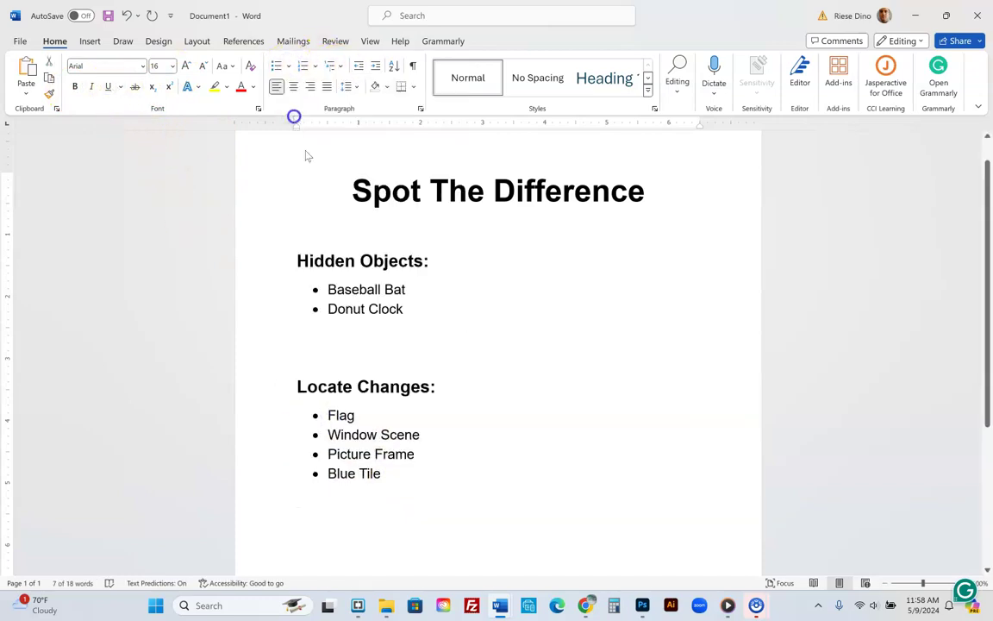
pyautogui.click(464, 485)
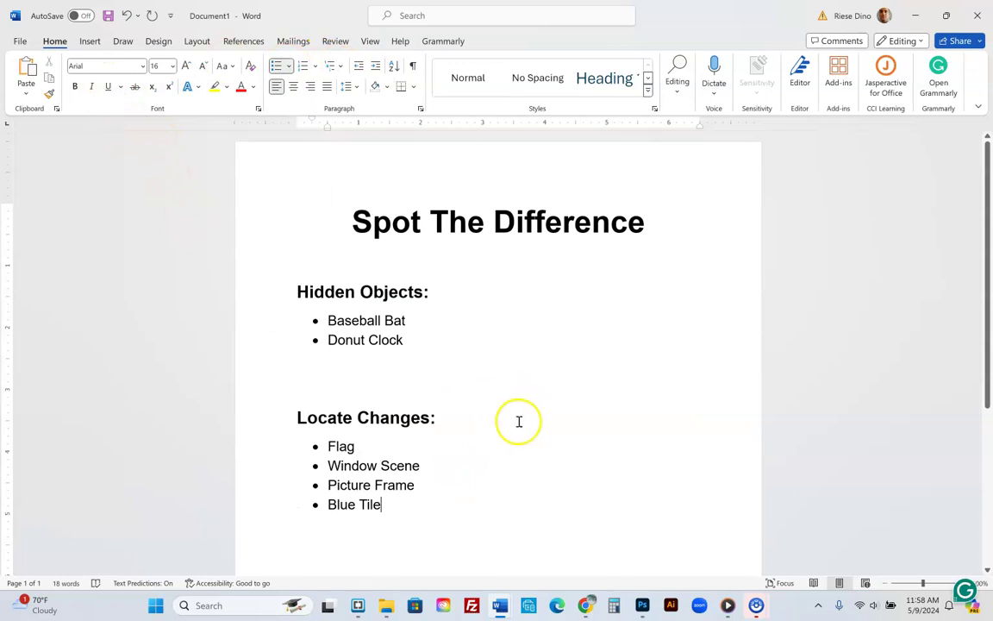
pyautogui.scroll(-1, 651, 381)
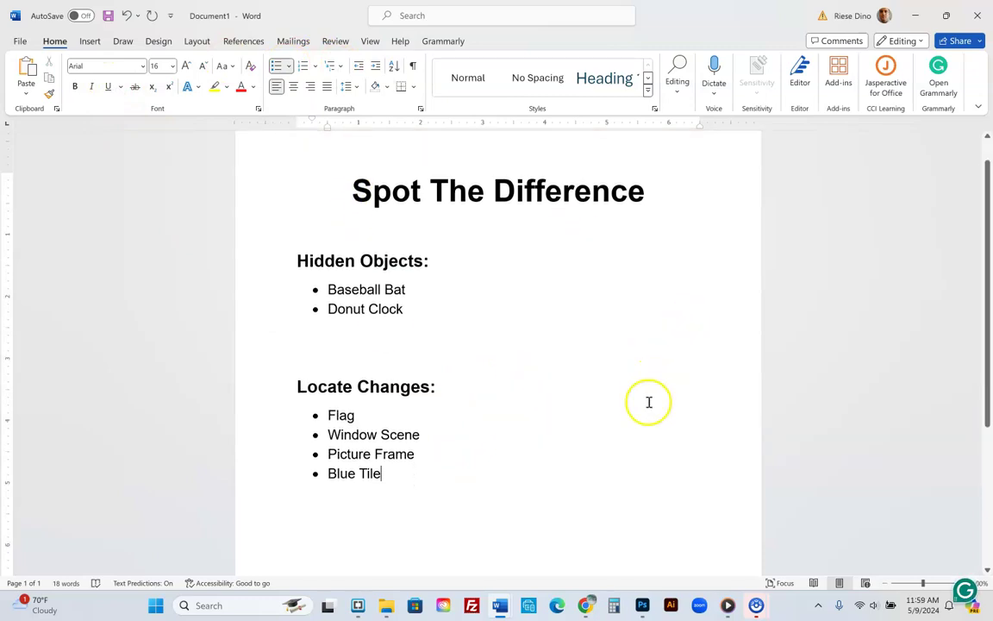
# Switch to Photoshop, hide every layer except Background, and move the Character panel clear of the image.
pyautogui.click(642, 605)
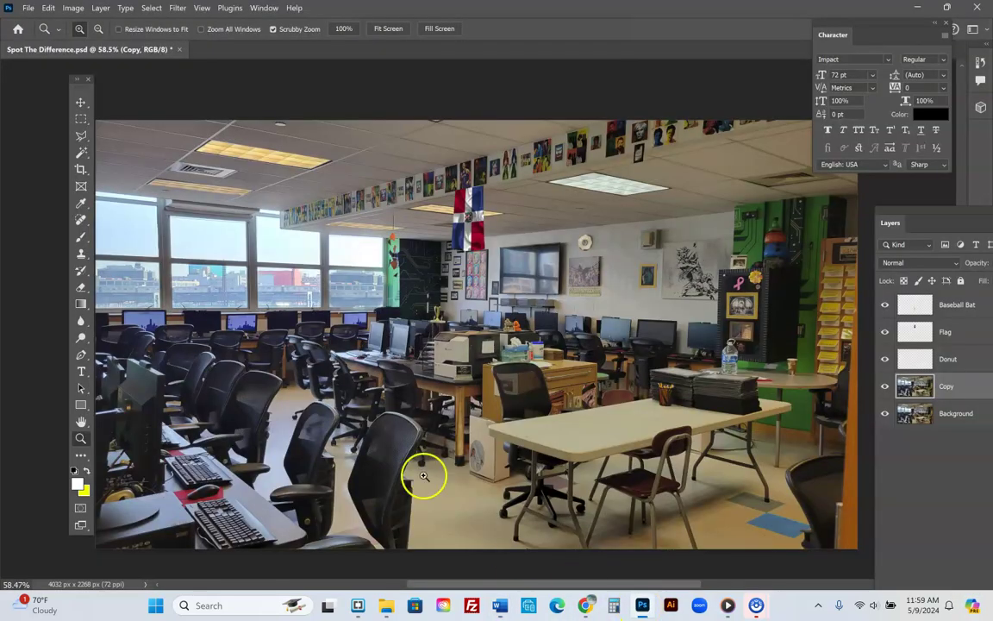
pyautogui.click(884, 310)
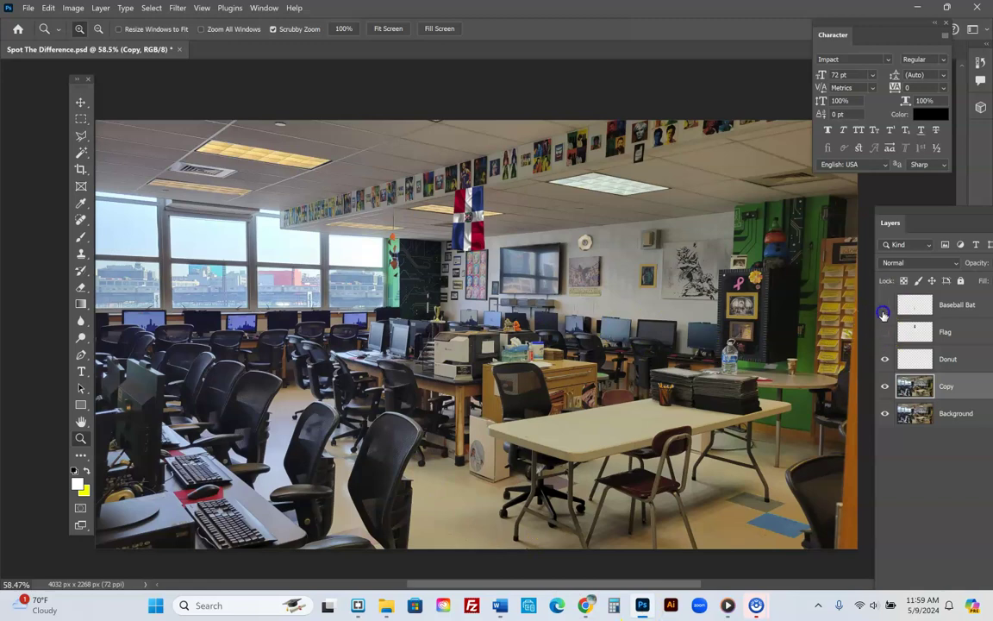
pyautogui.click(885, 384)
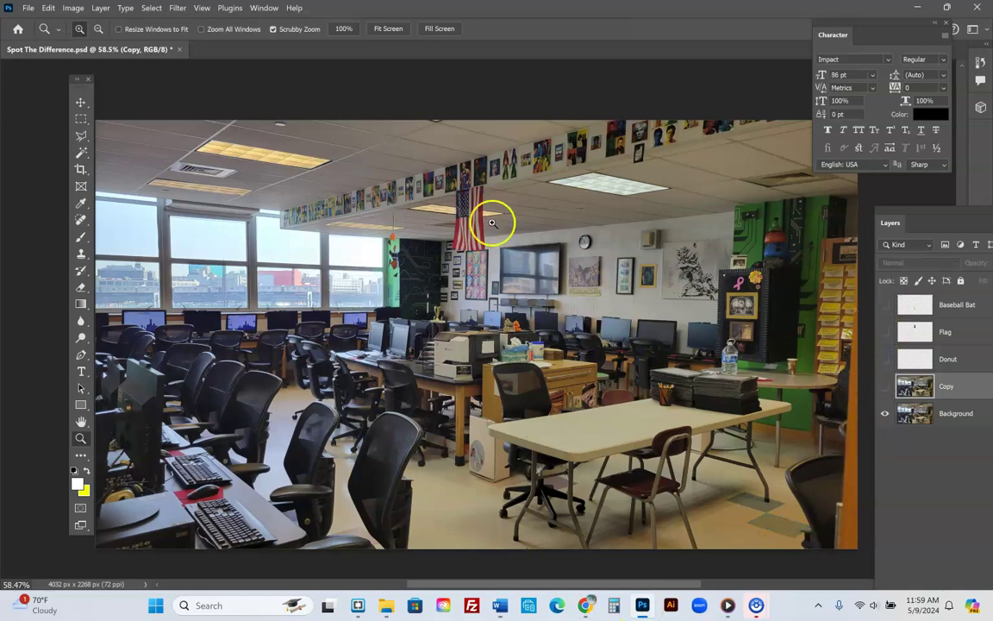
pyautogui.moveTo(844, 17); pyautogui.dragTo(899, 26)
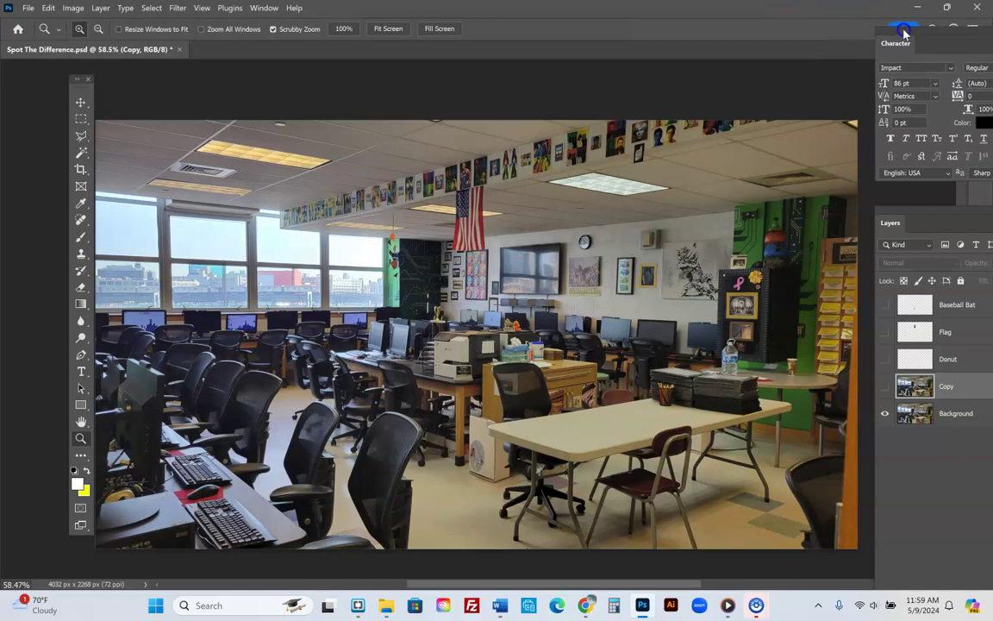
# Export the unaltered classroom image as a JPG named "Spot The Difference-original" into Desktop > 2023-2024 Youtube Videos for Teaching > Videos 2023-2024 > Spot the Difference.
pyautogui.click(28, 9)
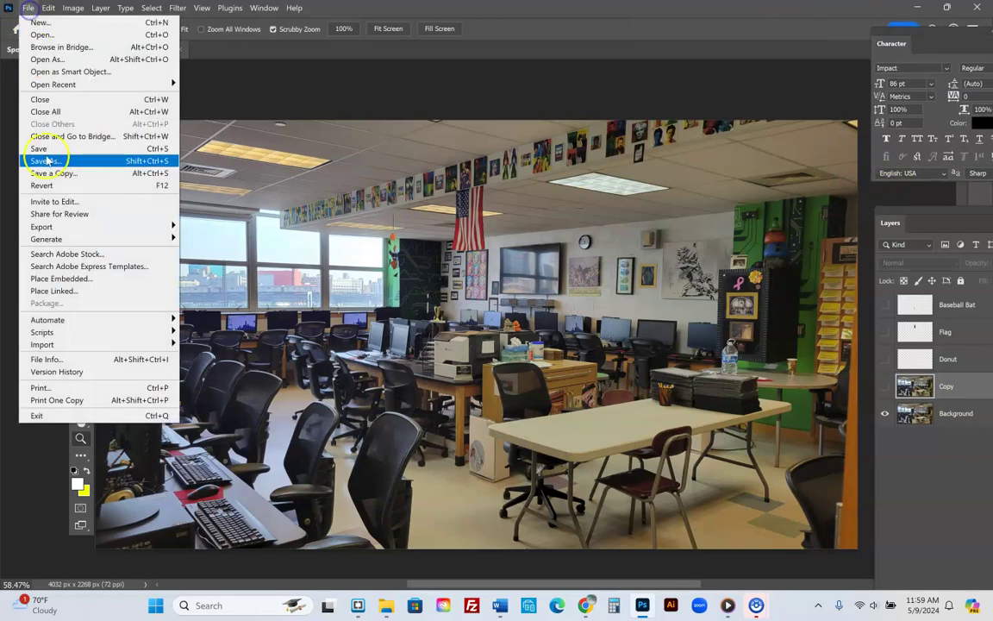
pyautogui.moveTo(65, 226)
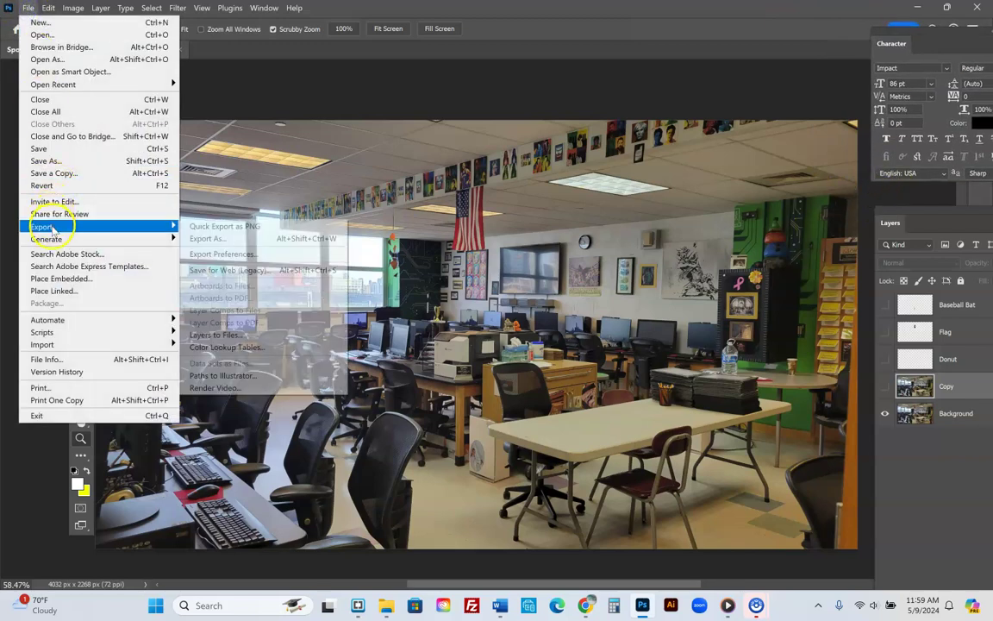
pyautogui.click(248, 244)
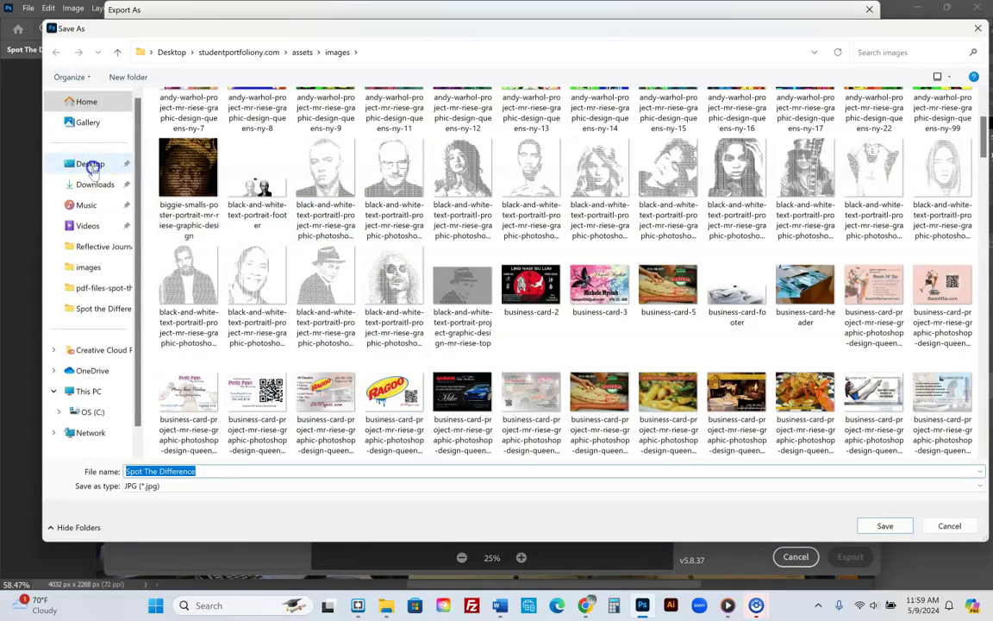
pyautogui.click(90, 164)
pyautogui.doubleClick(250, 112)
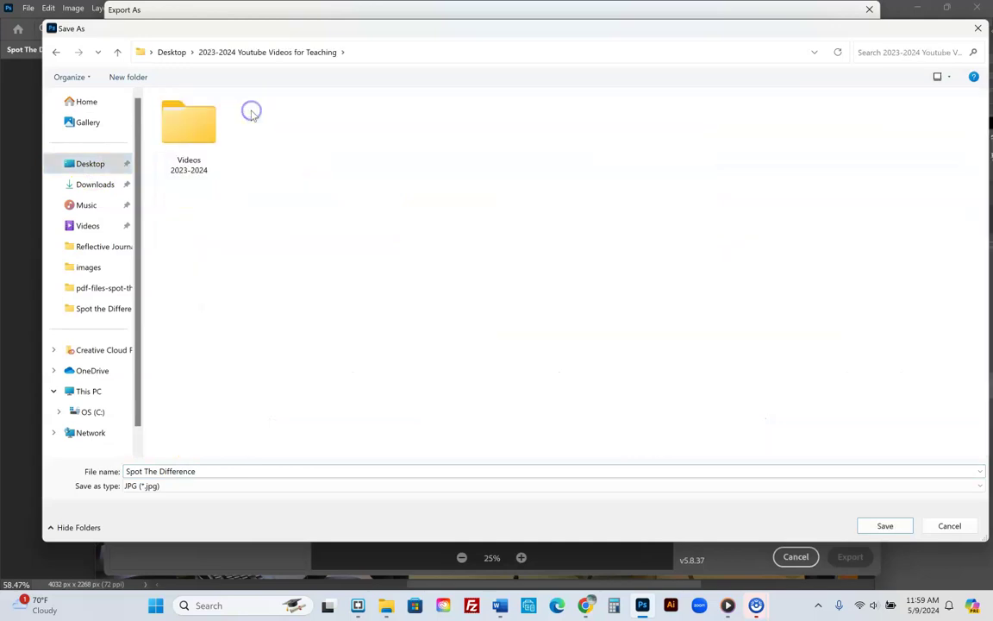
pyautogui.doubleClick(198, 136)
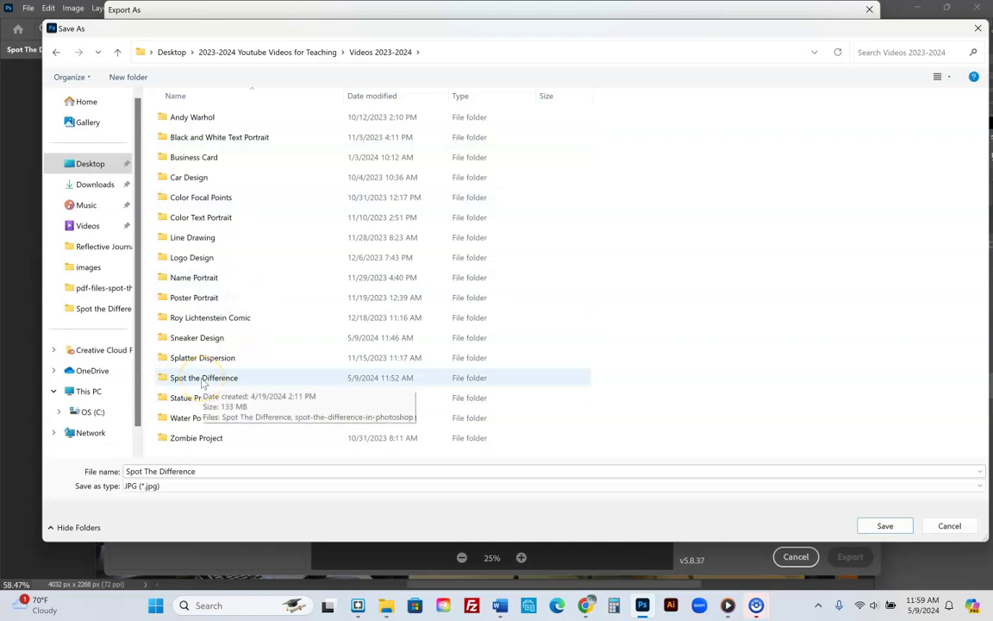
pyautogui.doubleClick(203, 379)
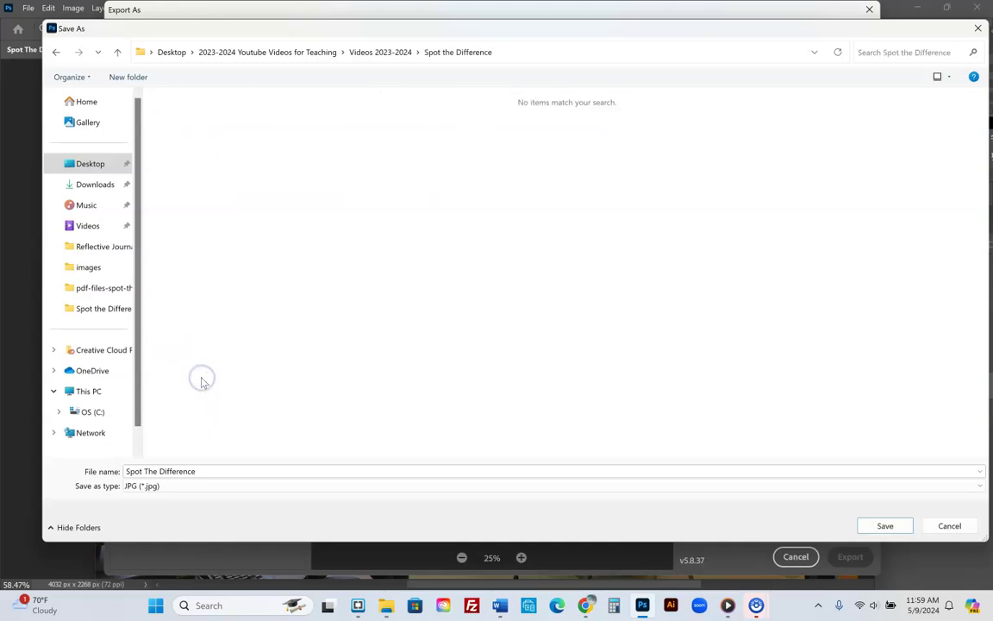
pyautogui.click(199, 471)
pyautogui.click(201, 471)
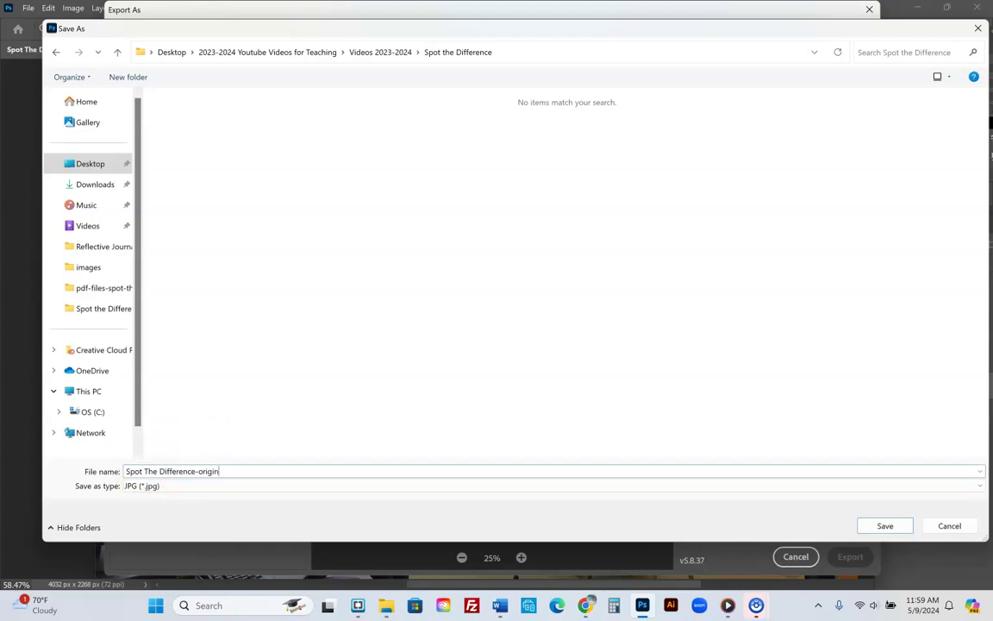
pyautogui.click(884, 526)
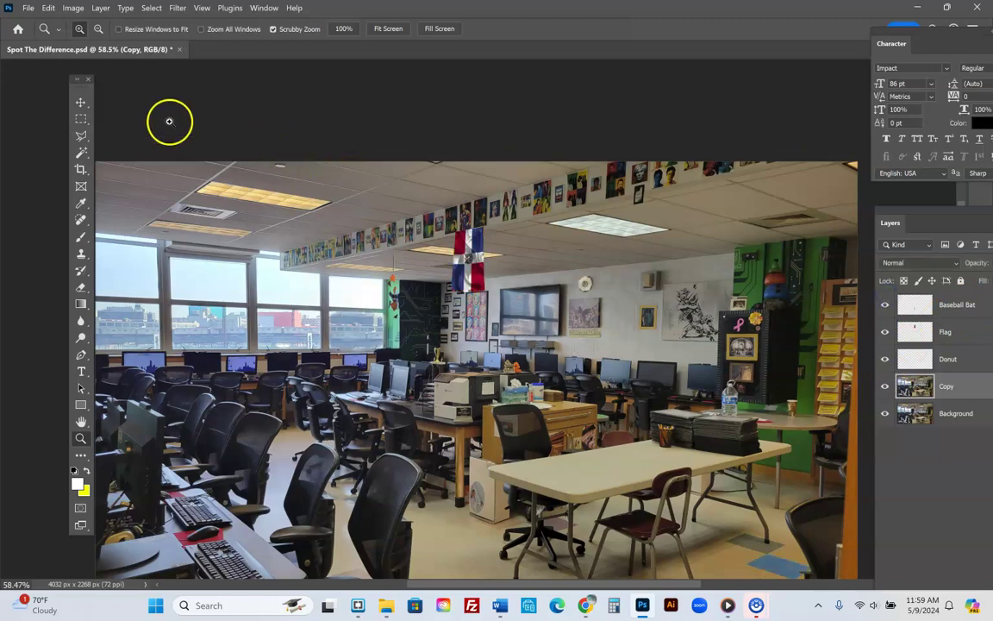
# Export the edited image with all layers visible as a JPG named "Spot The Difference-changes" into the same Spot the Difference folder.
pyautogui.click(27, 8)
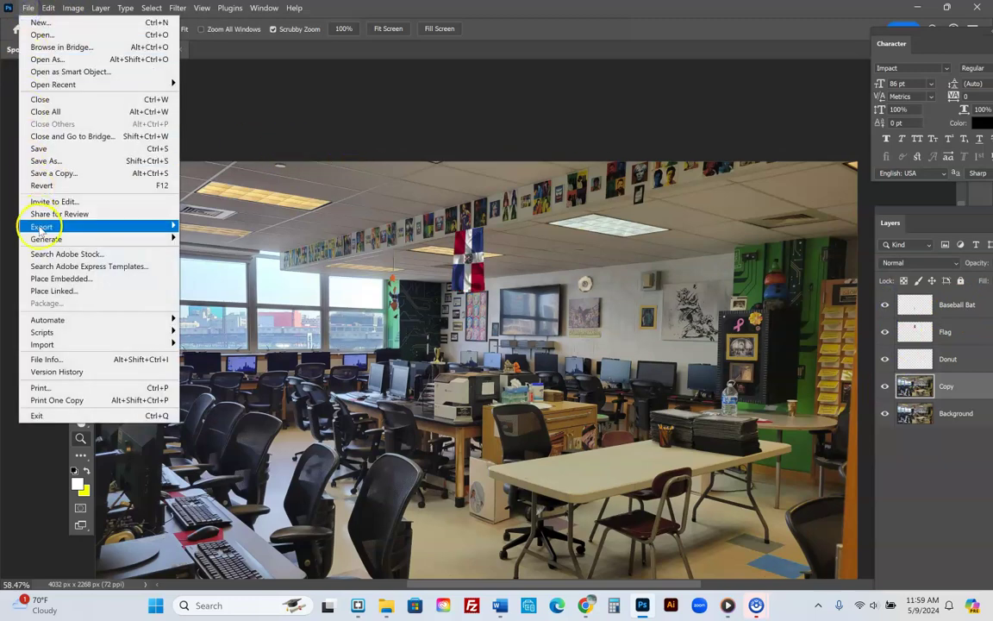
pyautogui.moveTo(166, 226)
pyautogui.click(207, 238)
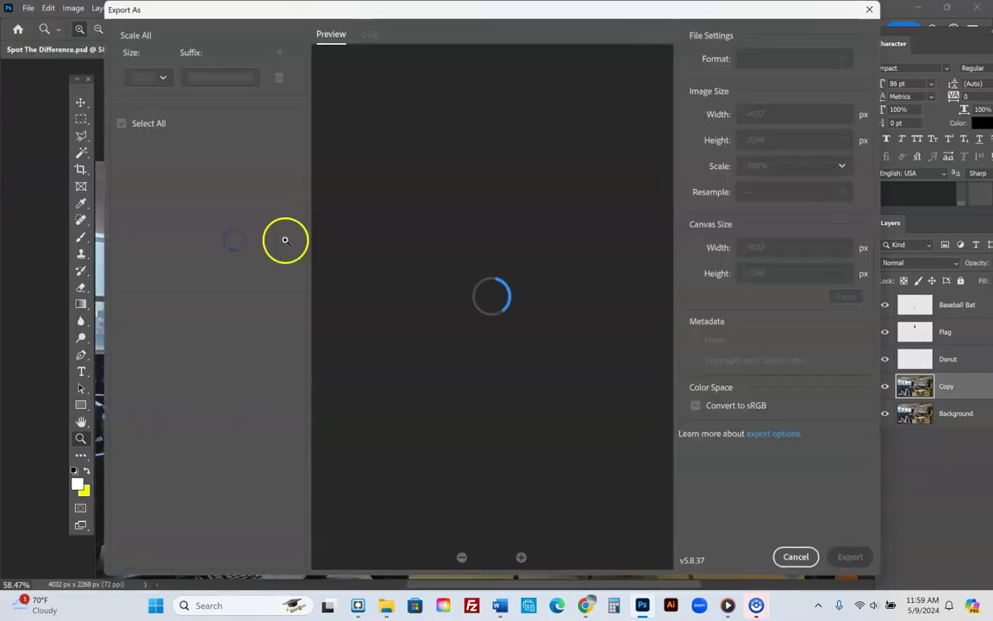
pyautogui.click(844, 556)
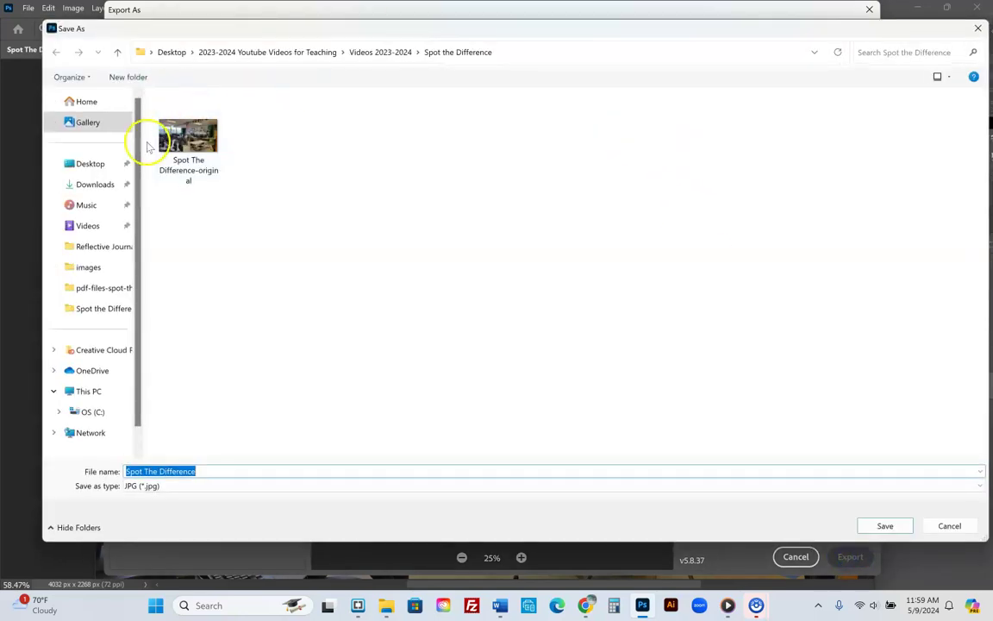
pyautogui.click(189, 165)
pyautogui.click(221, 475)
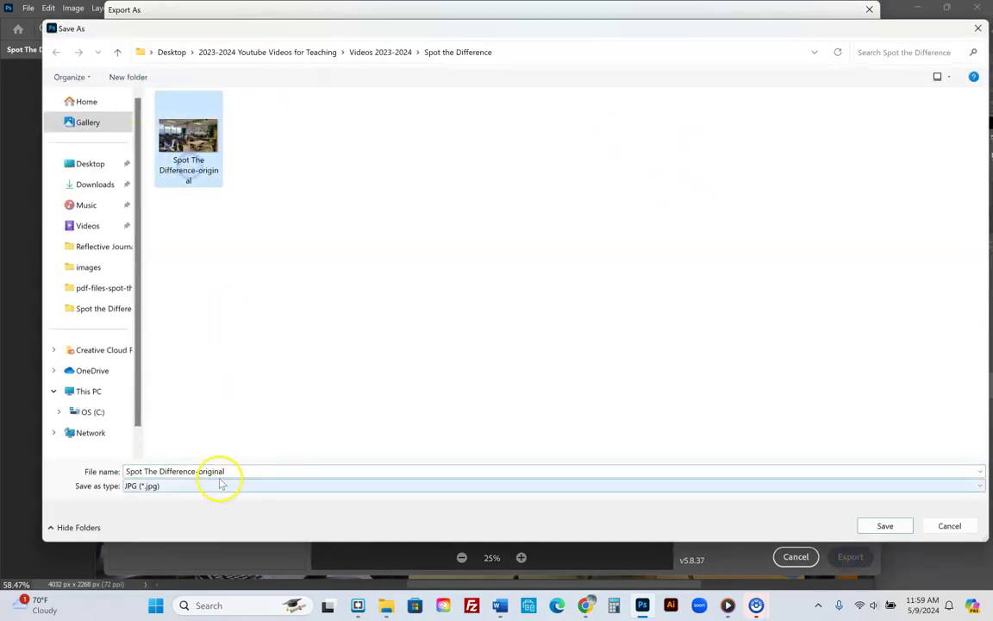
pyautogui.click(227, 473)
pyautogui.moveTo(203, 472); pyautogui.dragTo(200, 473)
pyautogui.write('changes')
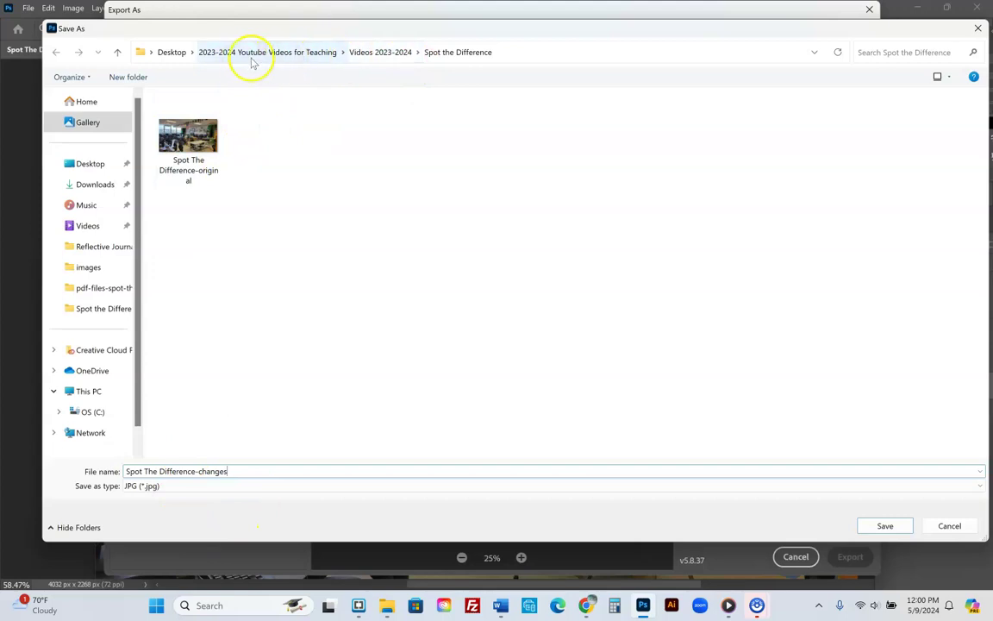
pyautogui.click(887, 530)
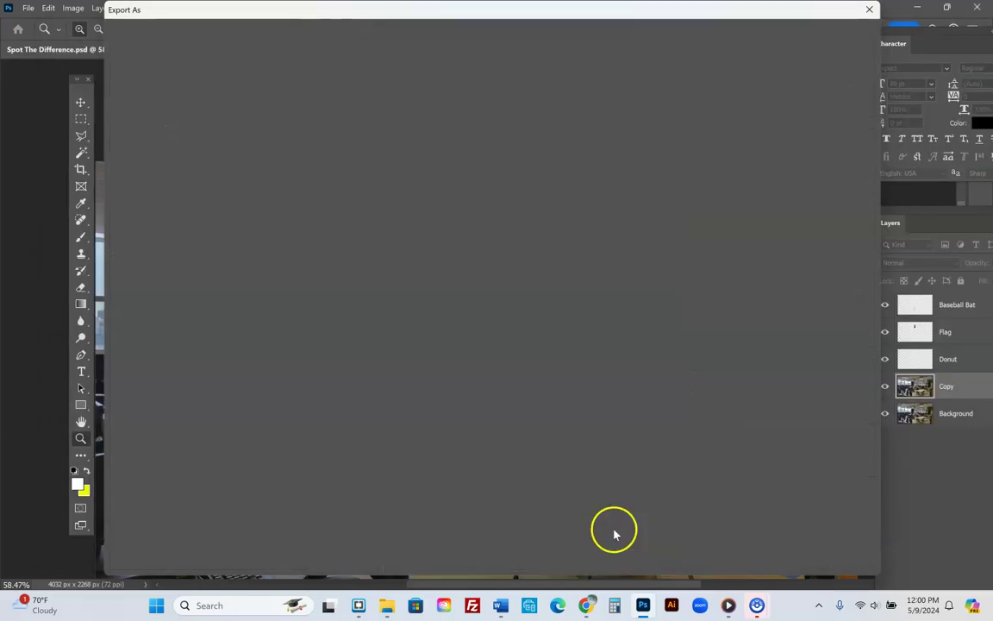
# Switch to the new Word document and start inserting a picture from this device below Donut Clock, browsing to the Spot the Difference folder in Videos 2023-2024.
pyautogui.moveTo(499, 595)
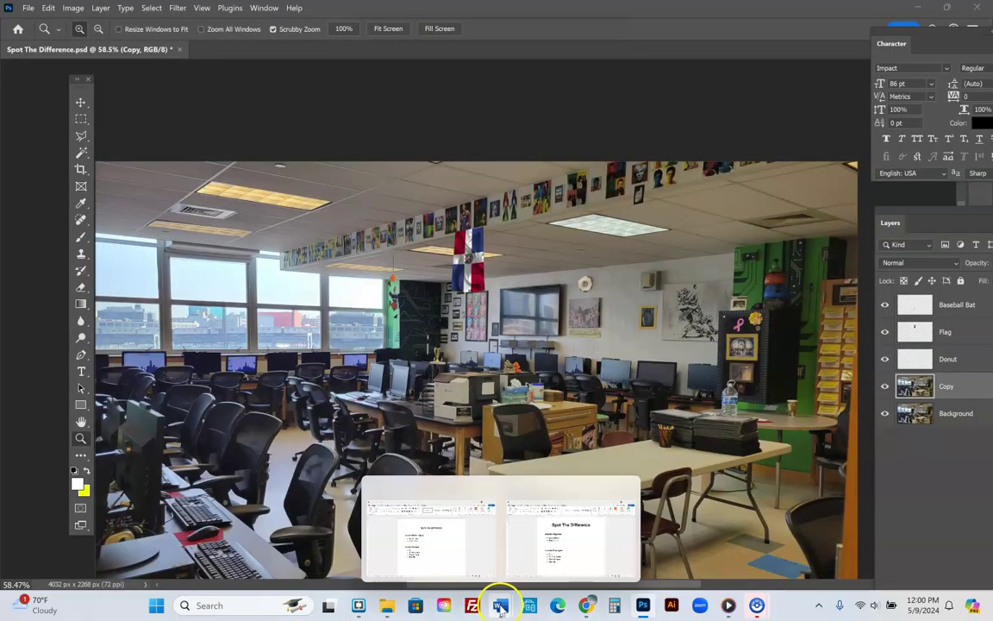
pyautogui.click(581, 537)
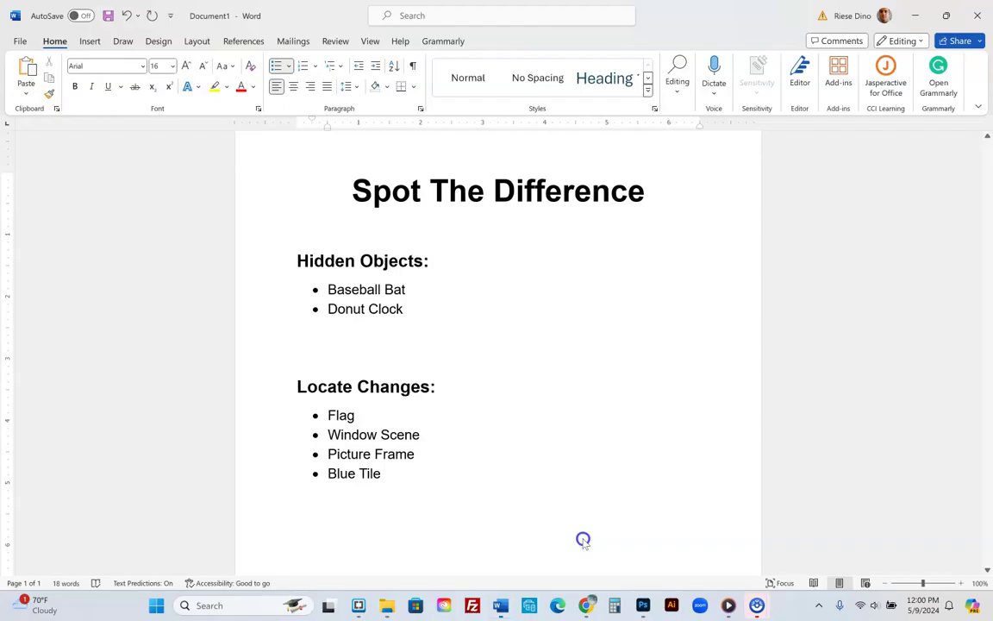
pyautogui.click(586, 329)
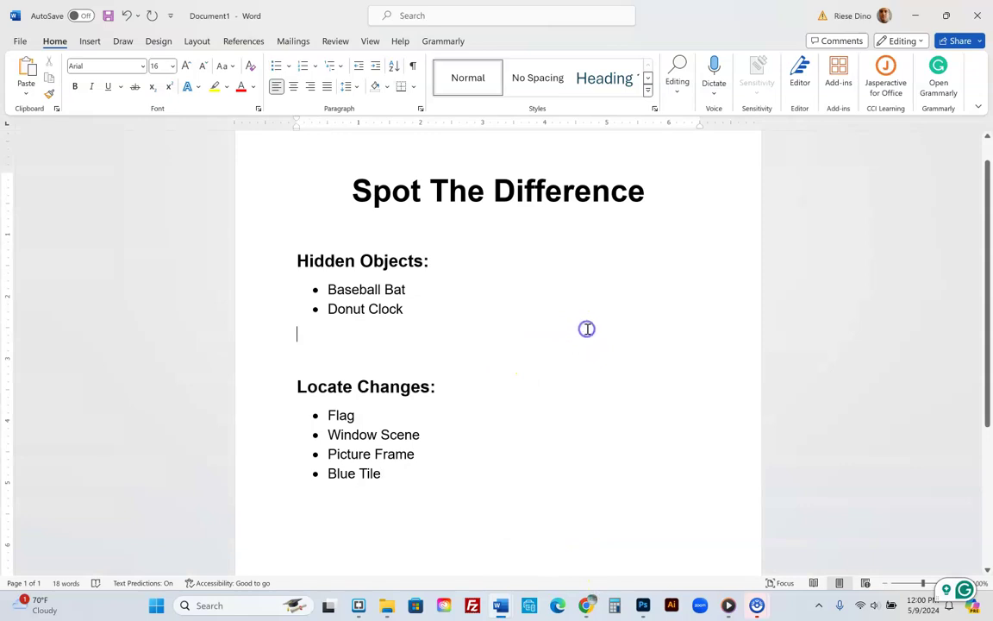
pyautogui.click(91, 41)
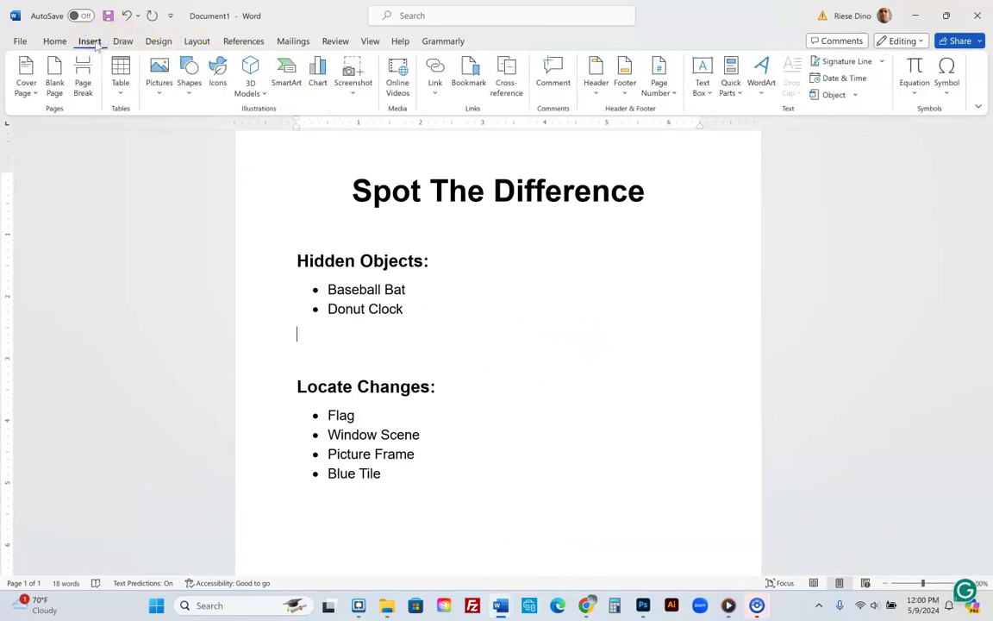
pyautogui.click(160, 74)
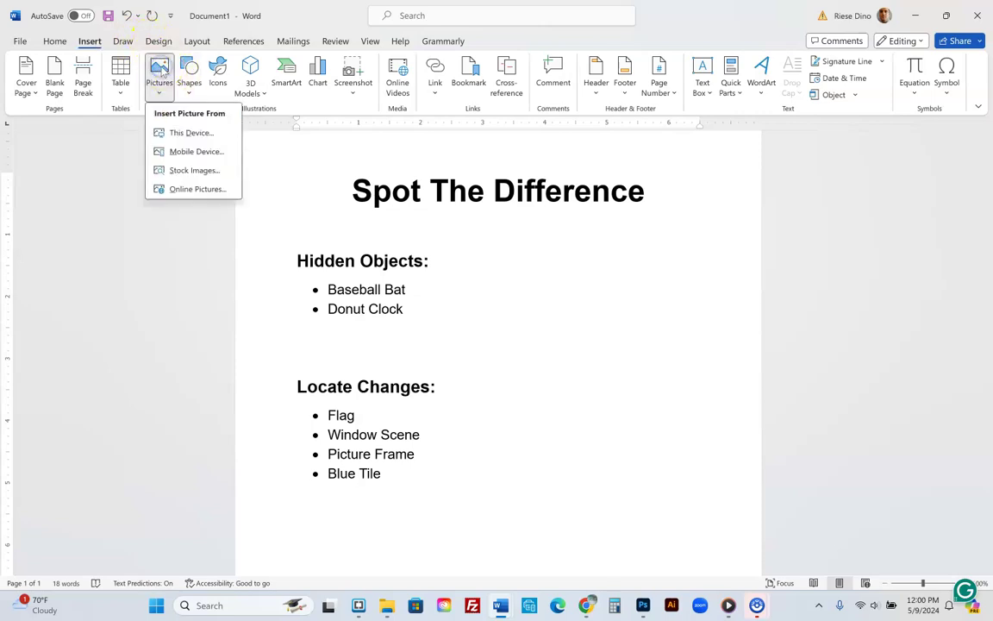
pyautogui.click(190, 133)
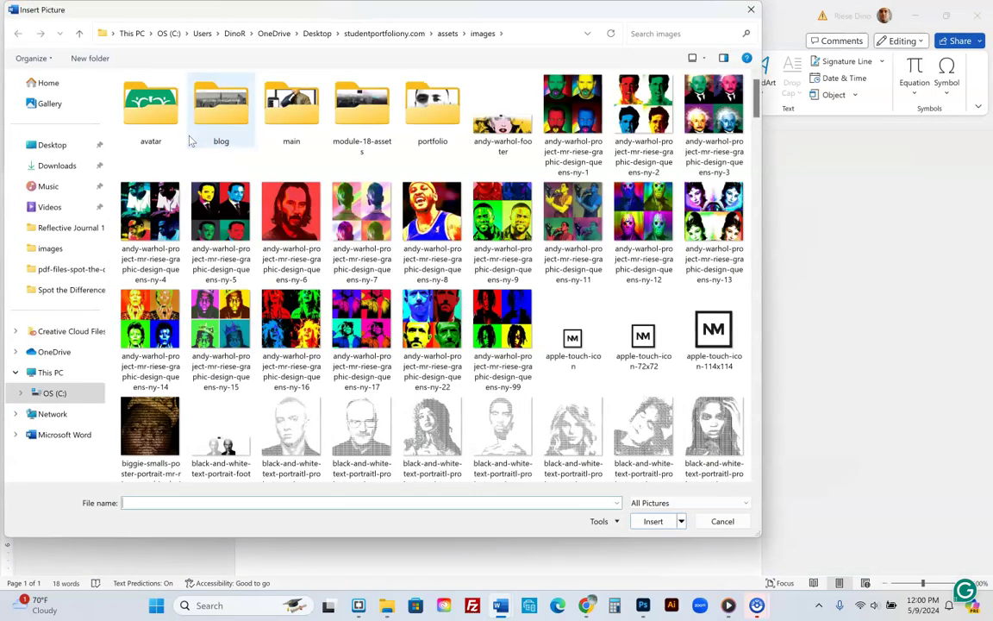
pyautogui.click(53, 145)
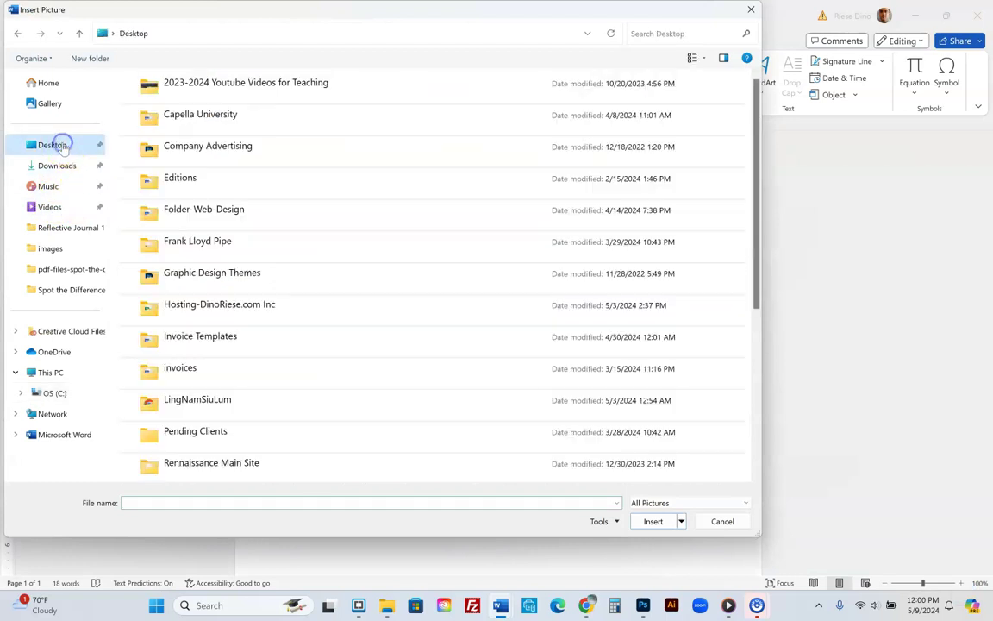
pyautogui.doubleClick(231, 82)
pyautogui.doubleClick(140, 111)
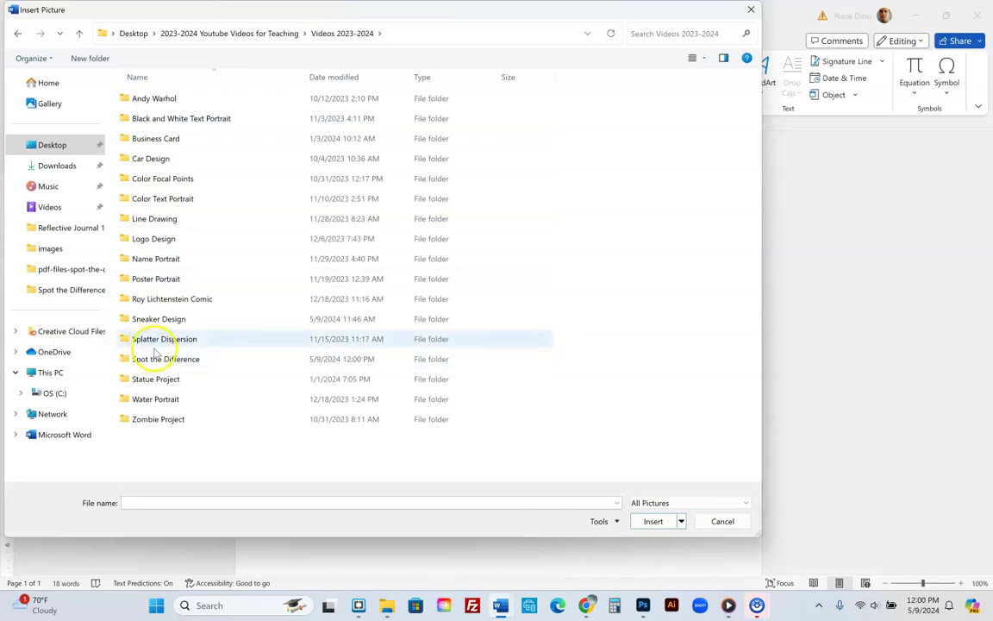
pyautogui.doubleClick(162, 358)
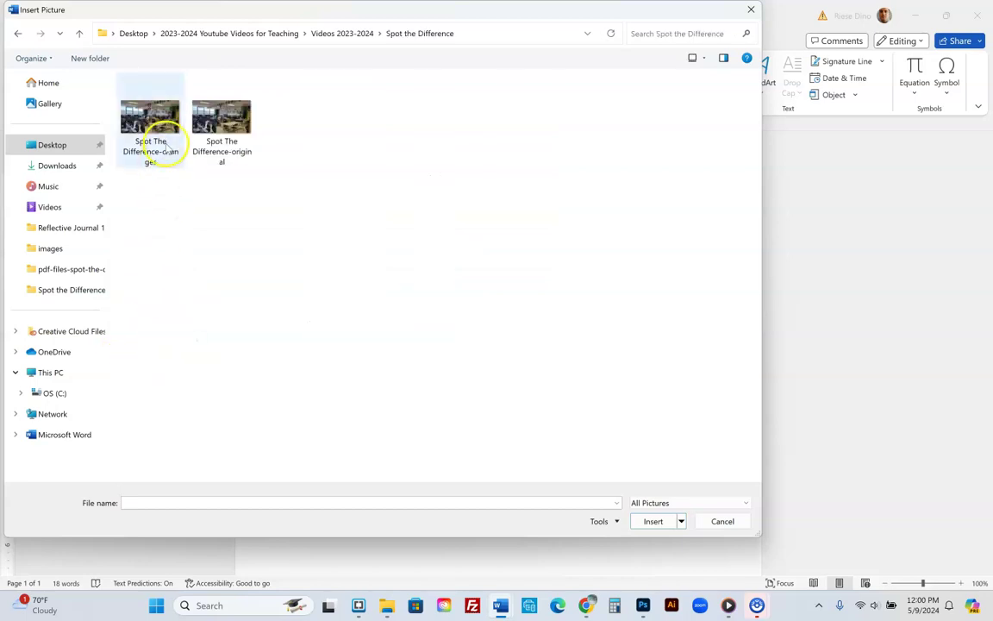